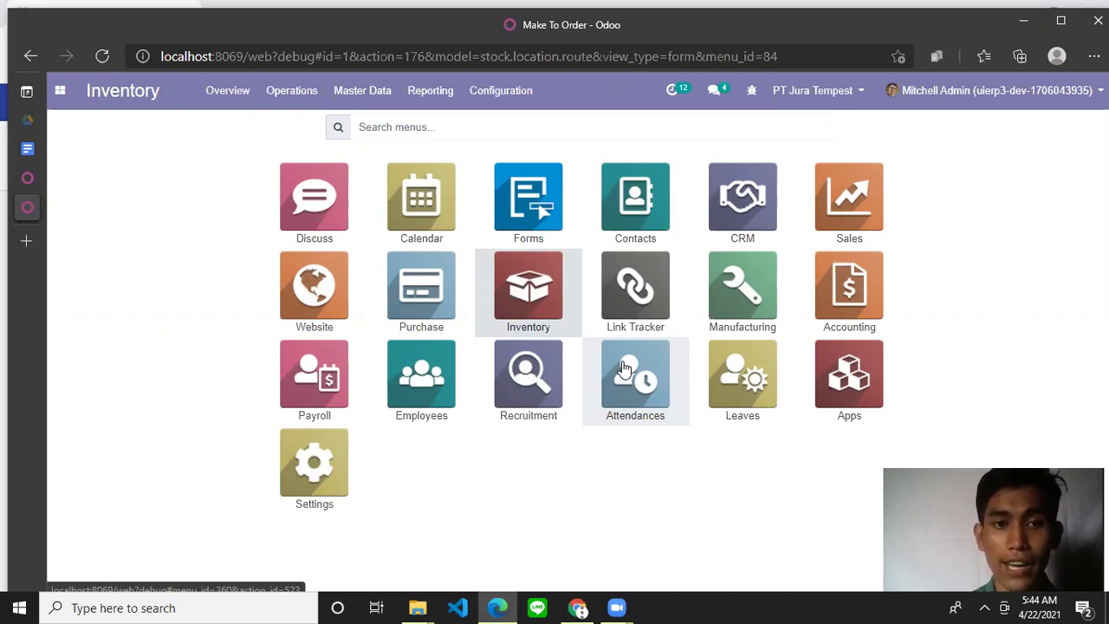
Open the Scenario UTS document and review the Odoo 12 add-on installation steps and the Inventory module entry.
left_click(27, 150)
scroll(526, 305, "up", 10)
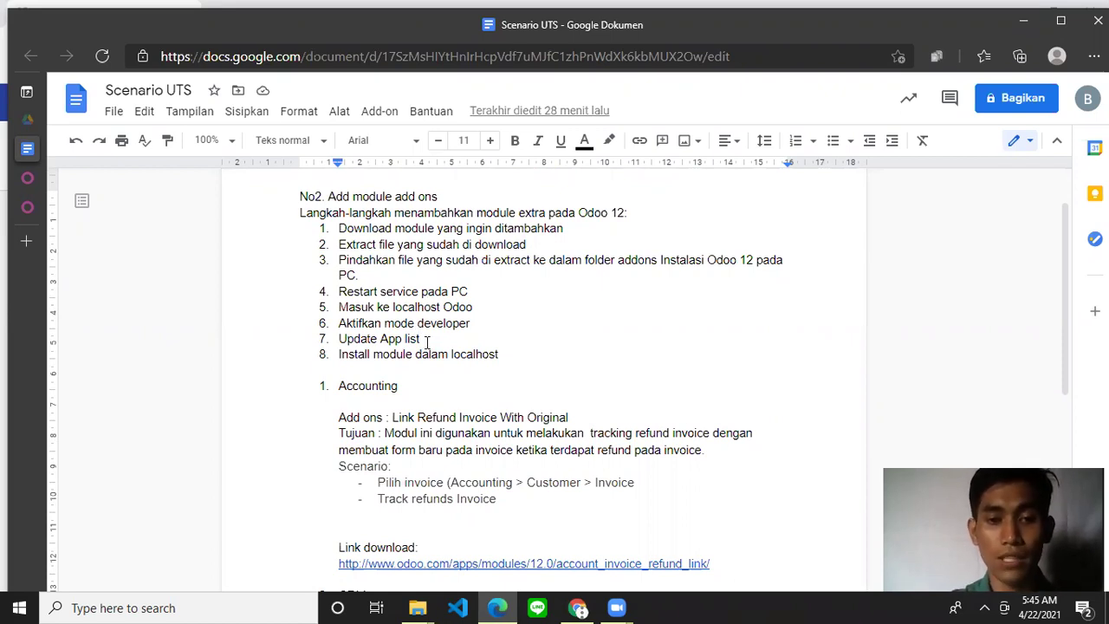
scroll(424, 370, "down", 4)
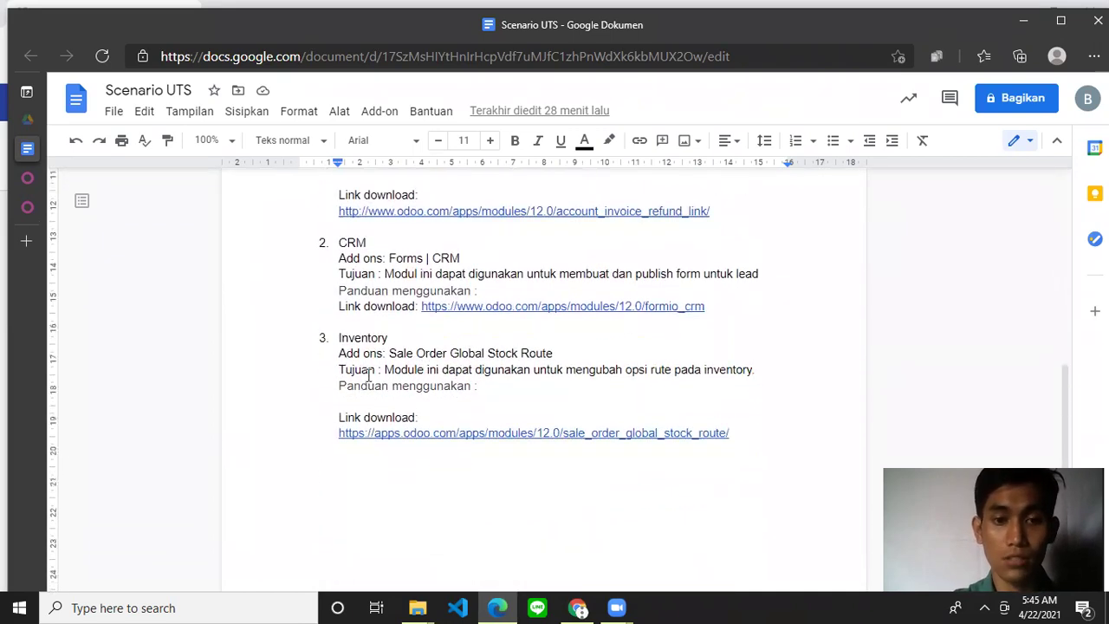
key("BackSpace")
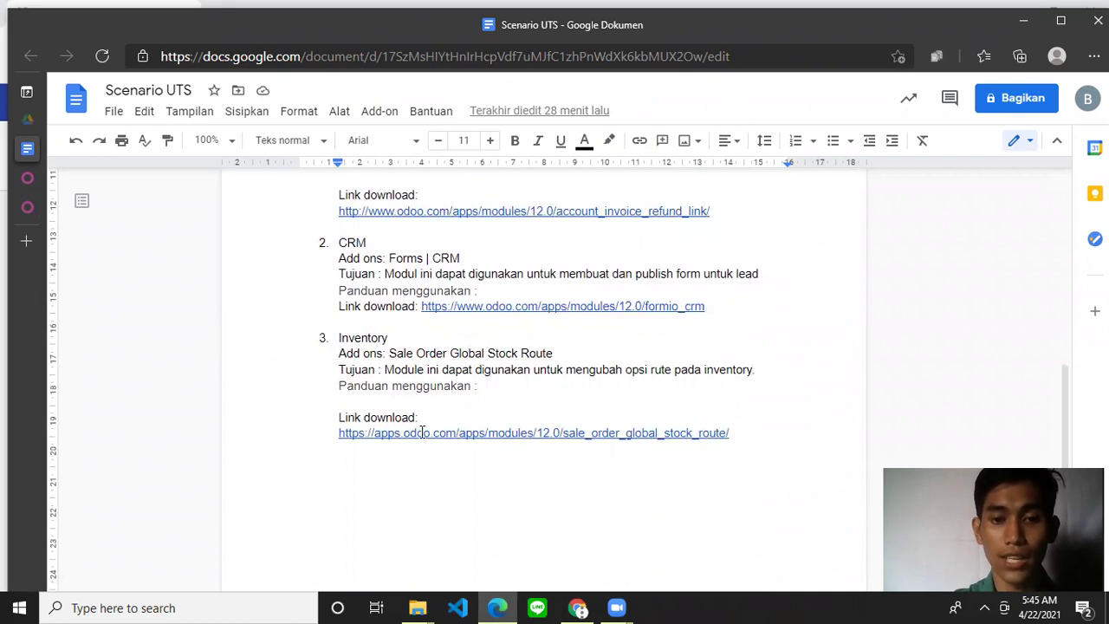
left_click(422, 432)
Read the Sale Order Global Stock Route page on the Odoo Apps Store, covering its description, Configuration and Usage sections.
left_click(26, 177)
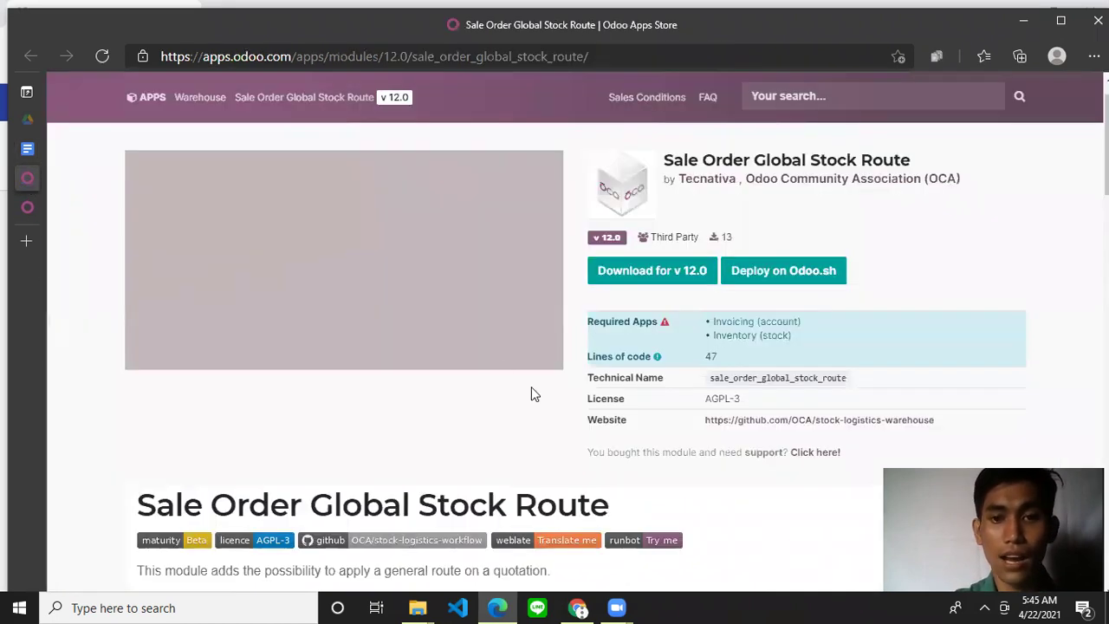
scroll(532, 390, "down", 1)
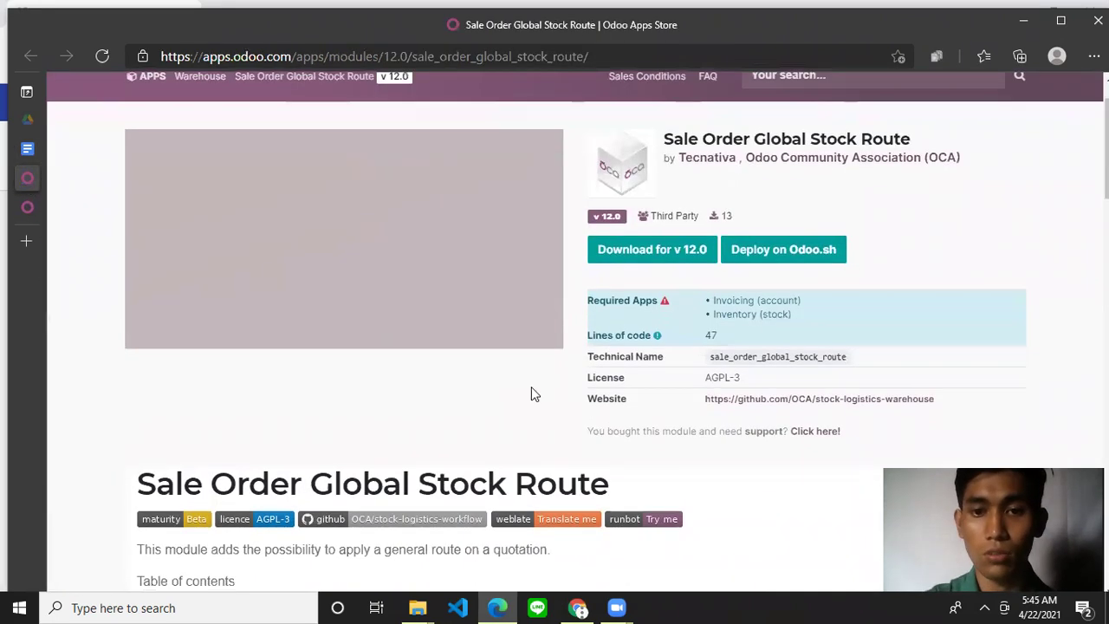
scroll(531, 394, "down", 3)
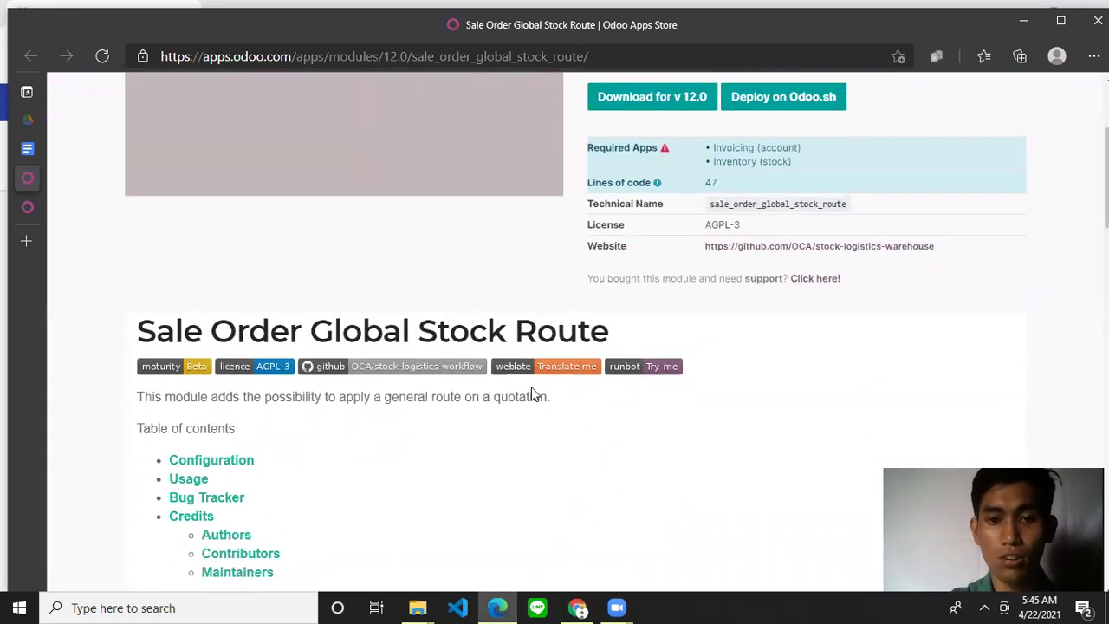
scroll(530, 394, "down", 1)
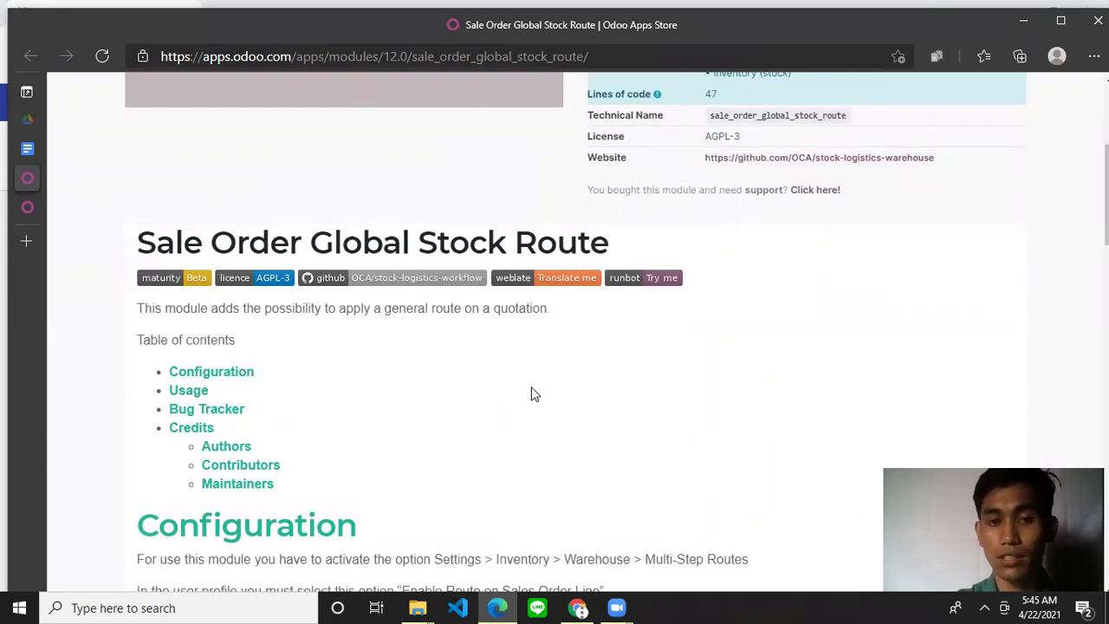
scroll(533, 394, "down", 1)
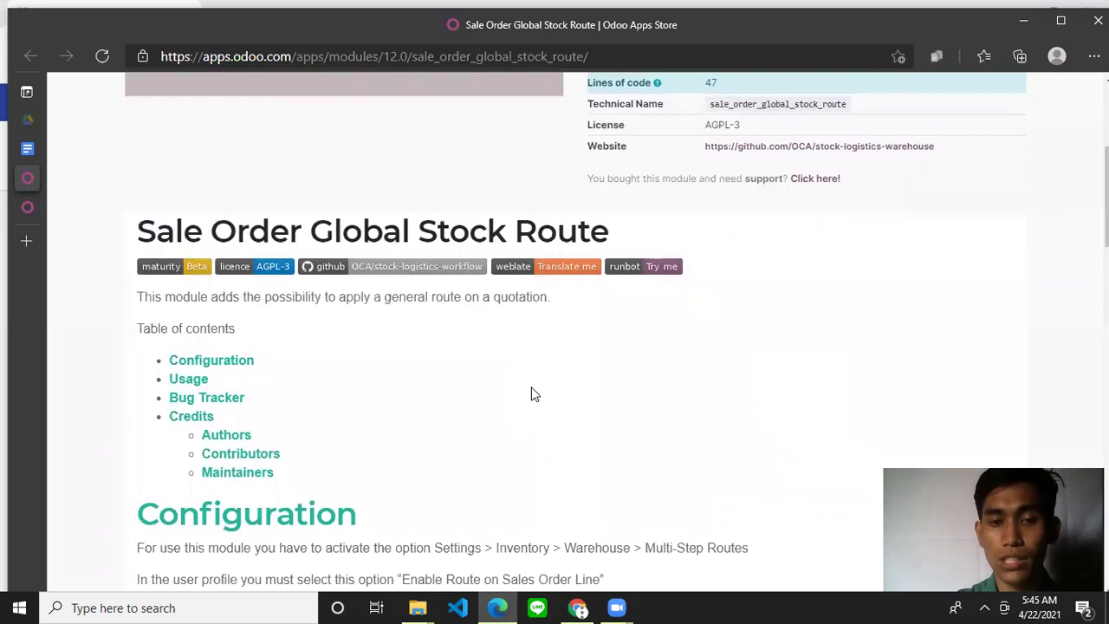
scroll(532, 389, "down", 2)
scroll(531, 386, "down", 2)
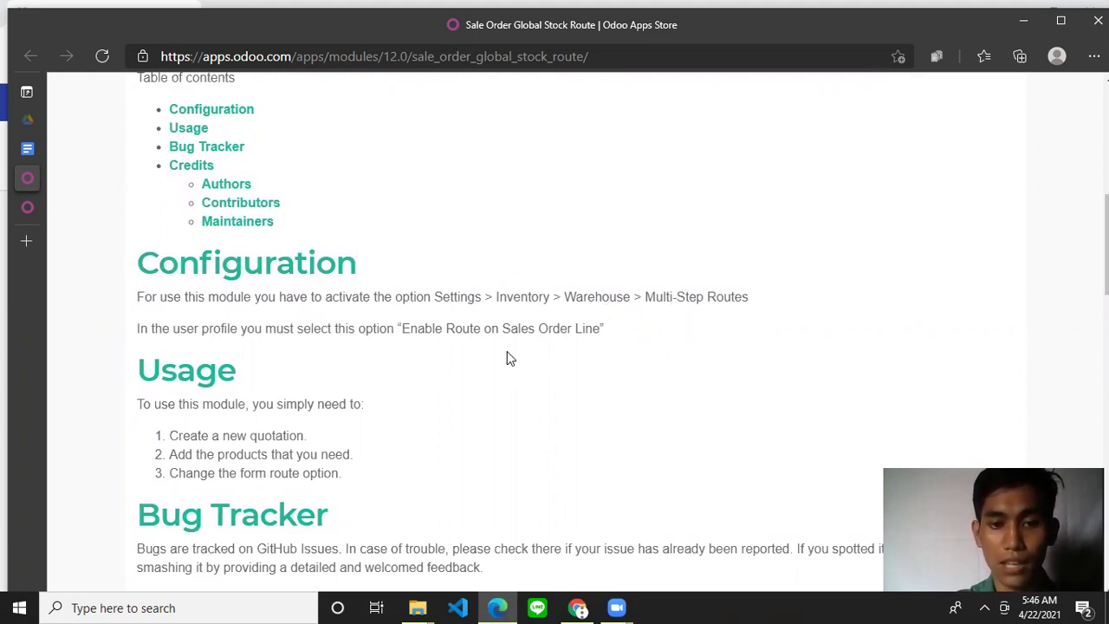
scroll(412, 415, "down", 1)
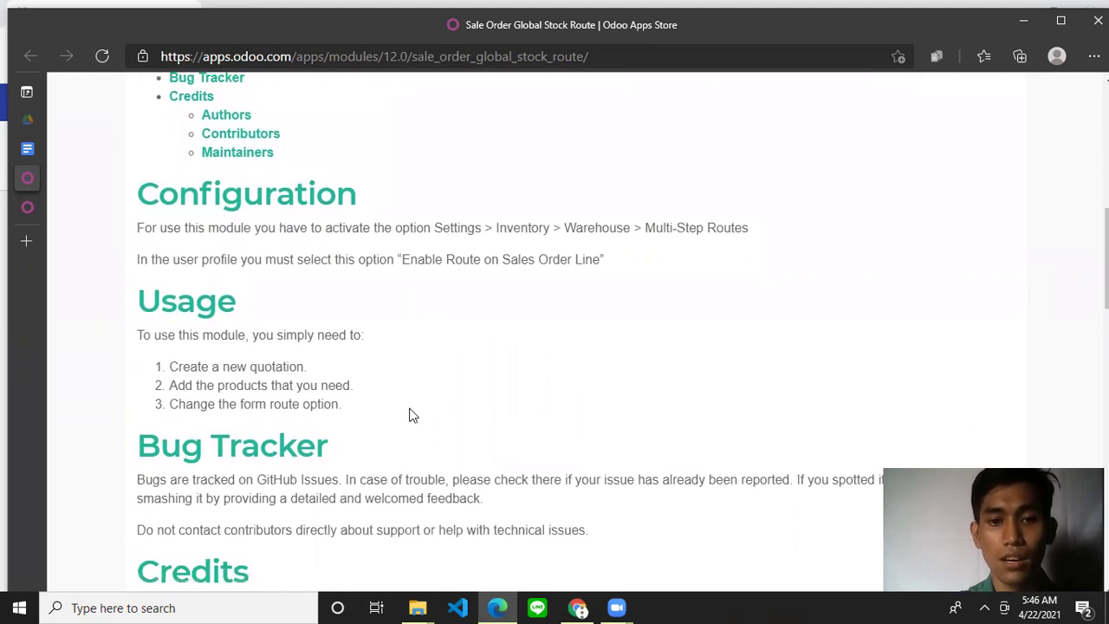
scroll(412, 415, "down", 1)
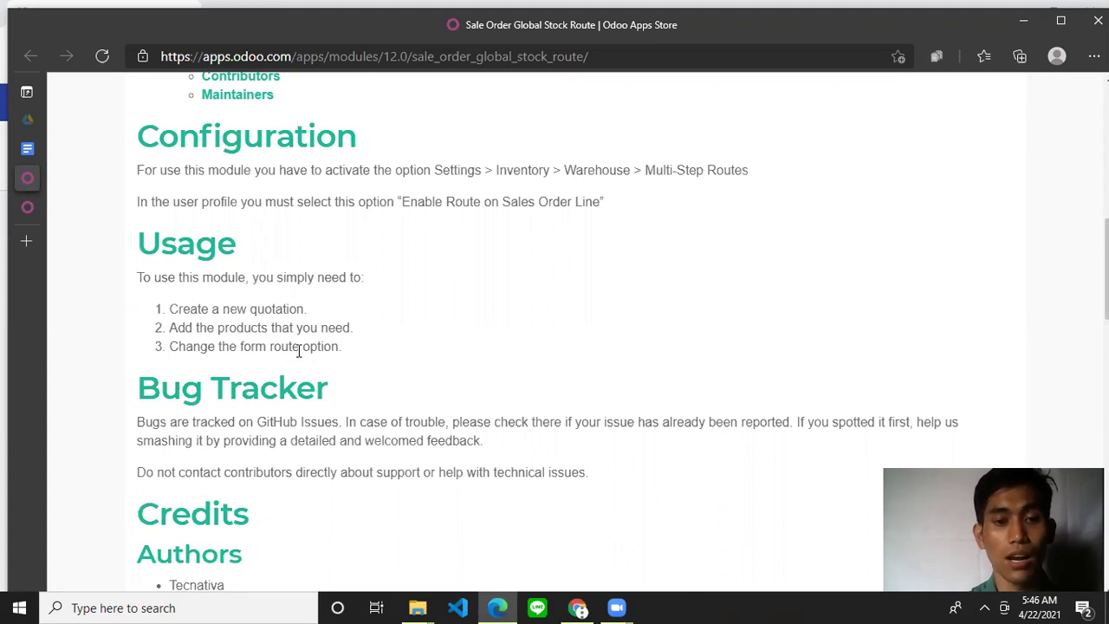
scroll(299, 350, "down", 1)
scroll(299, 355, "up", 3)
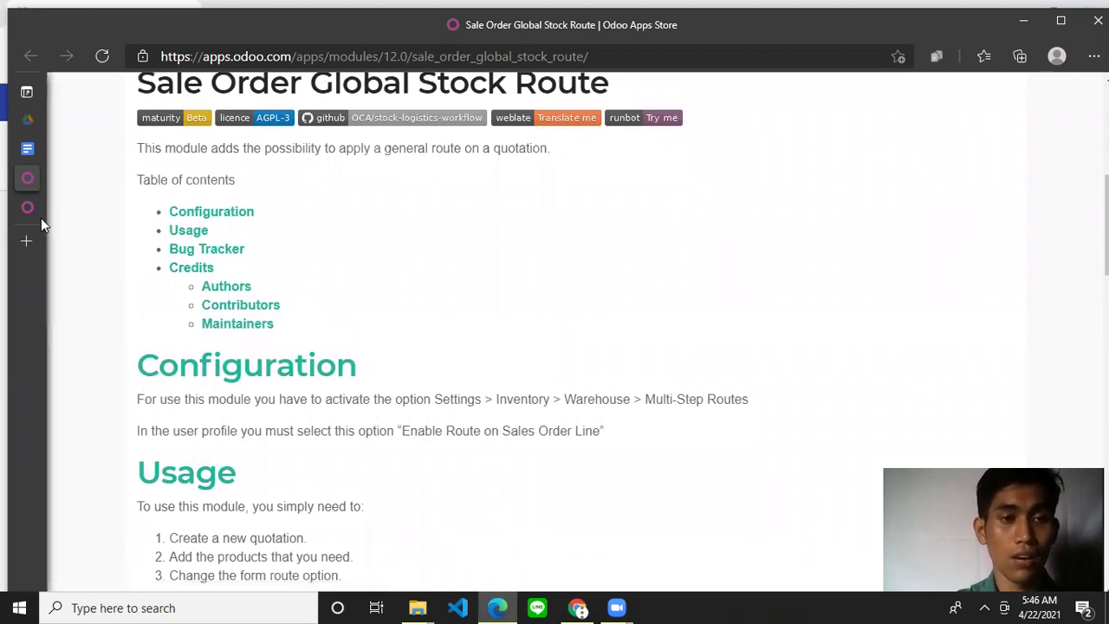
mouse_move(39, 217)
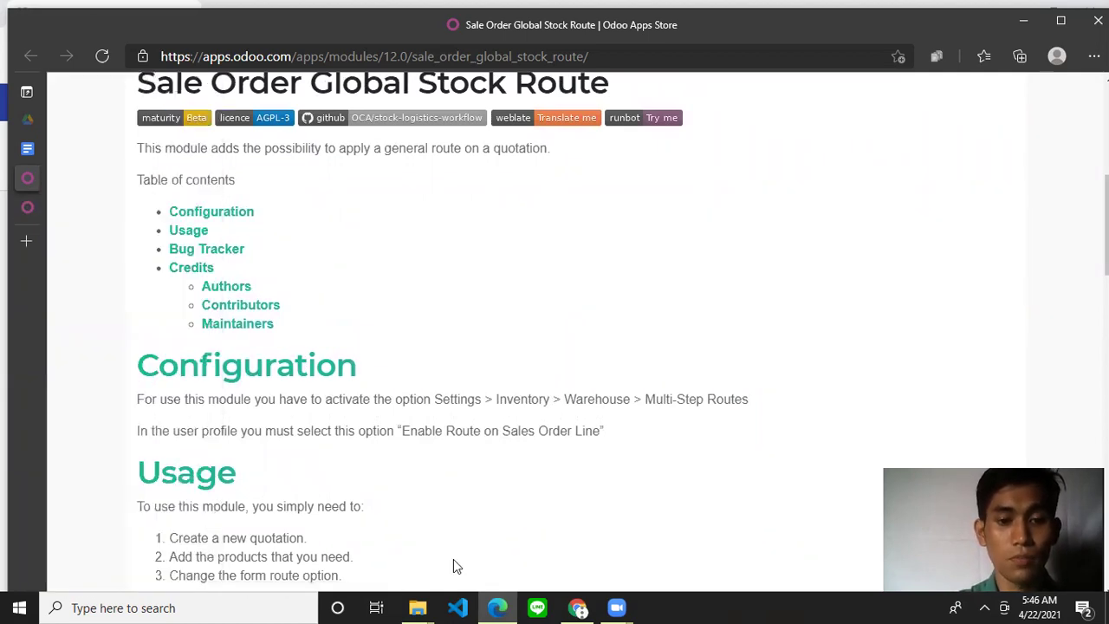
Switch to File Explorer's Inventory folder and inspect the sale_order_global_stock_route ZIP archive and its extracted folder.
mouse_move(422, 606)
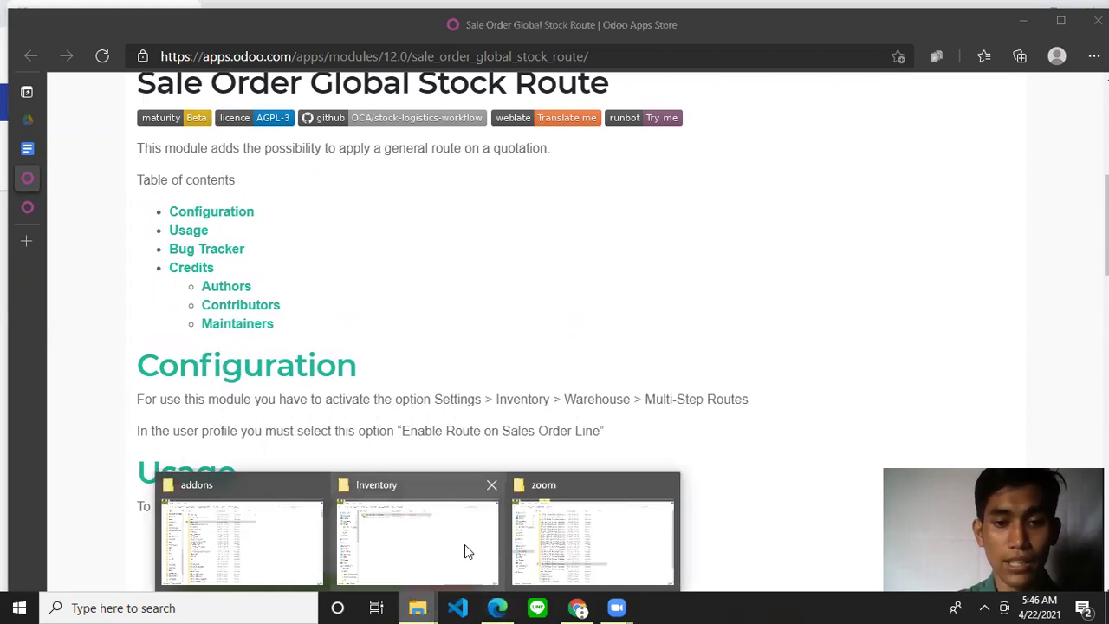
left_click(464, 544)
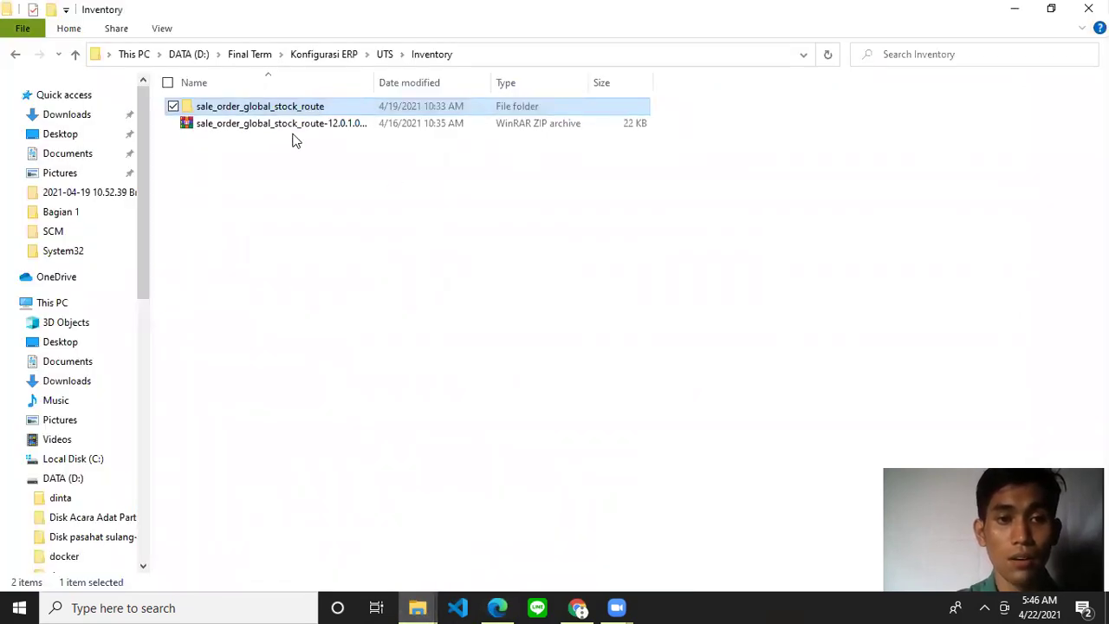
left_click(293, 132)
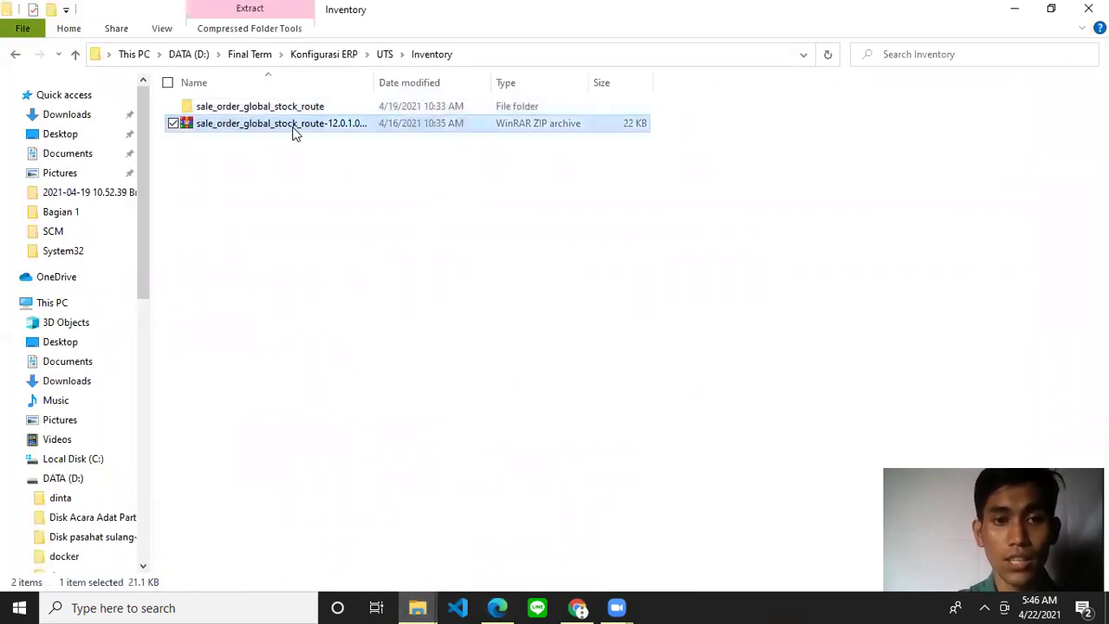
left_click(287, 105)
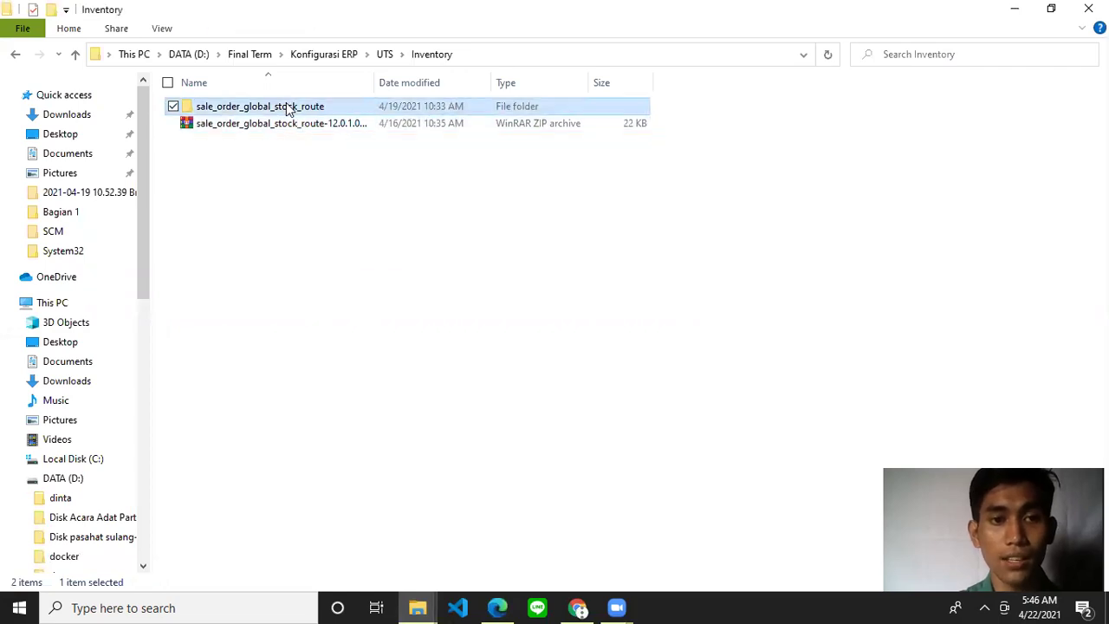
Check the Odoo 12.0 server addons folder for the sale_order_global_stock_route module folder.
left_click(417, 607)
left_click(255, 517)
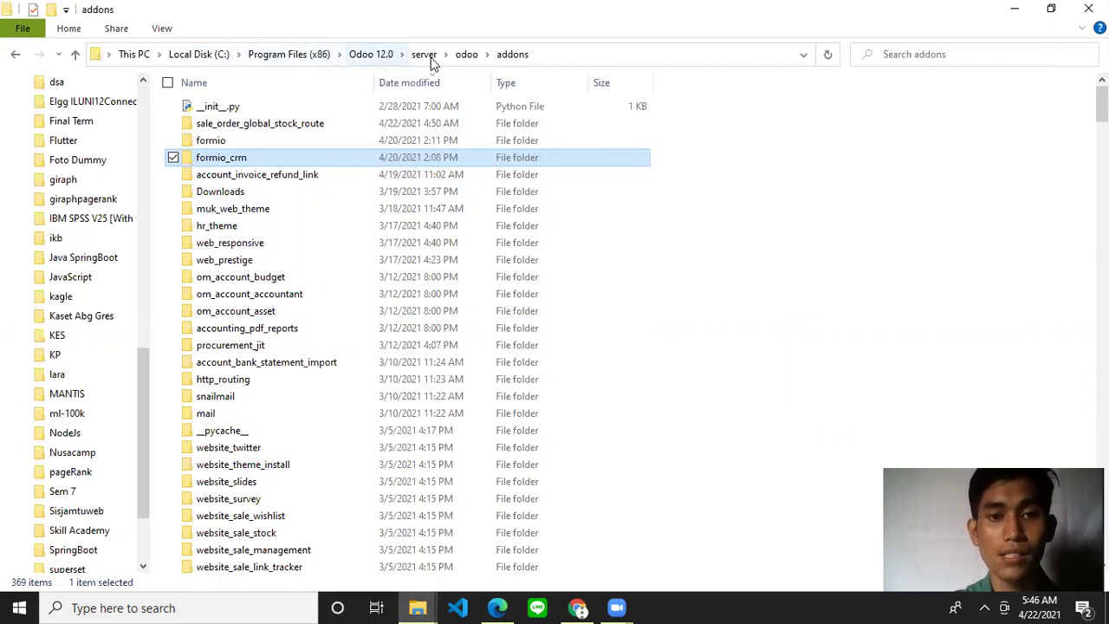
left_click(290, 130)
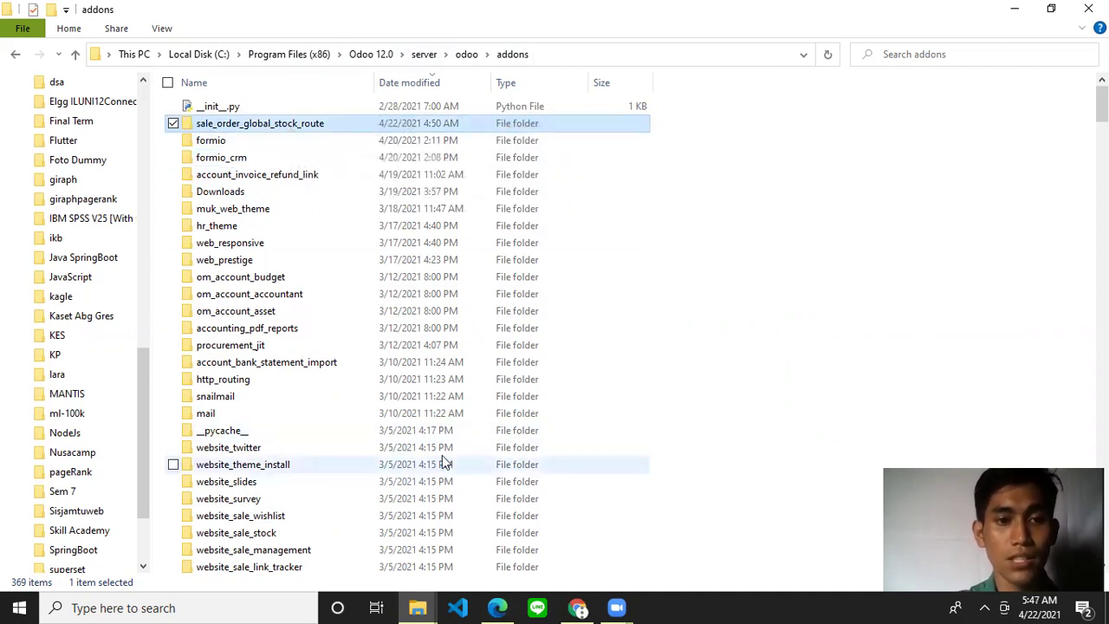
scroll(433, 461, "down", 1)
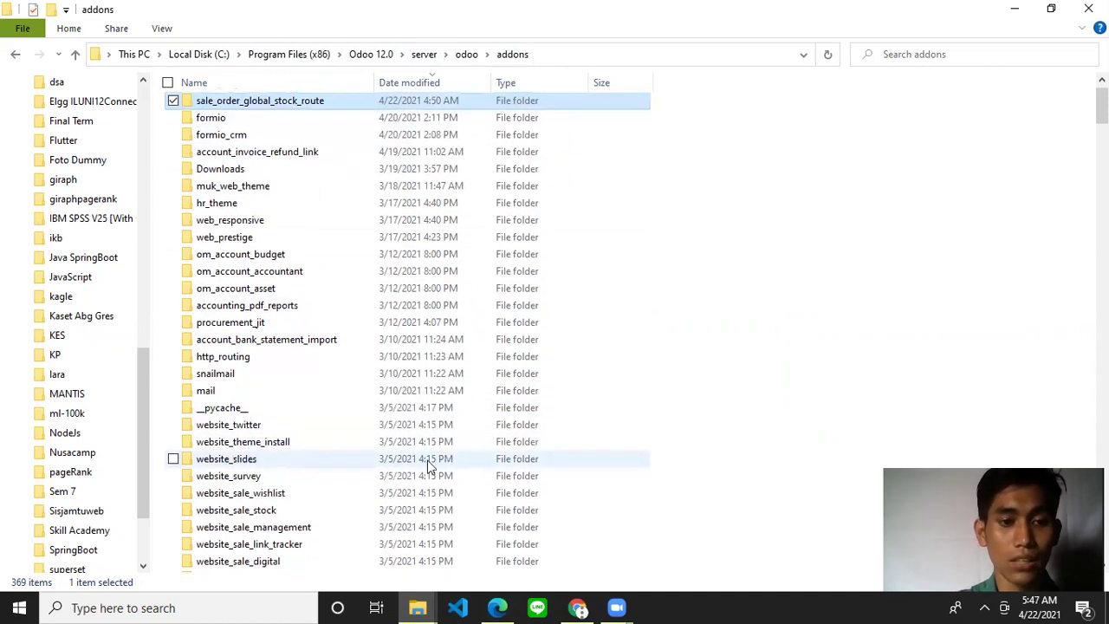
Find the odoo-server-12.0 service in Windows Services, view its restart option, and close Services.
left_click(130, 607)
type("serv")
type("er")
key("BackSpace")
key("BackSpace")
type("ice")
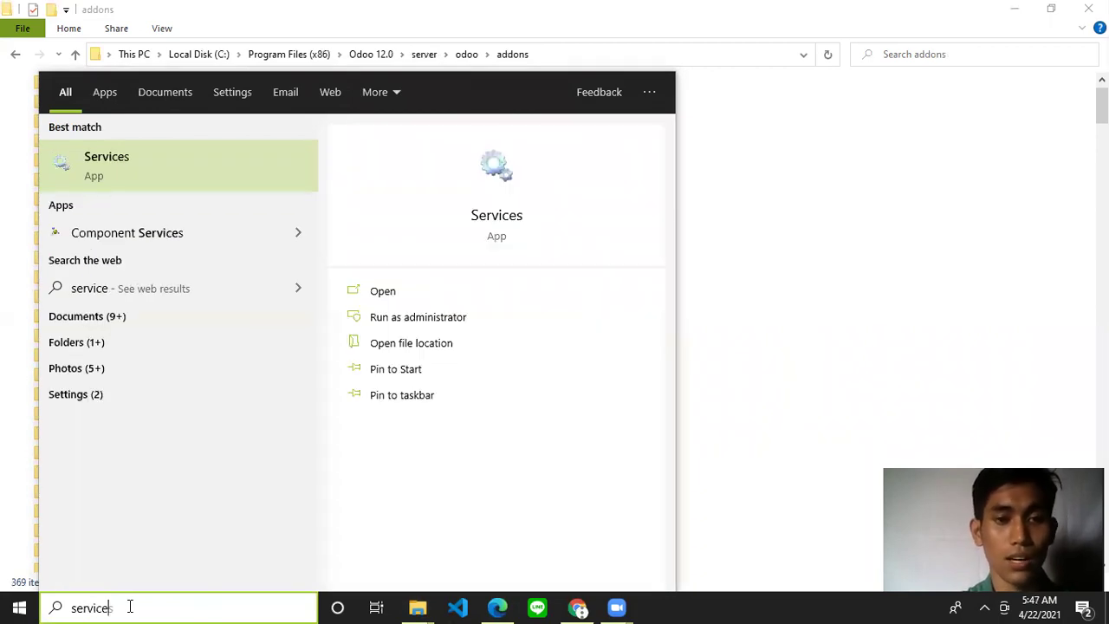
key("Return")
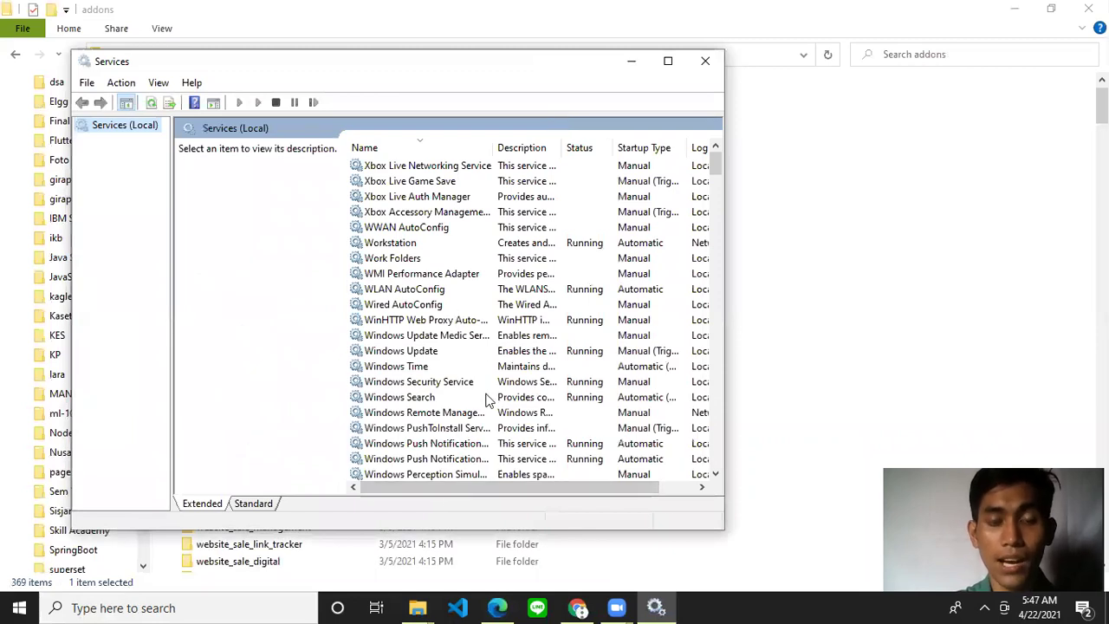
scroll(486, 399, "down", 20)
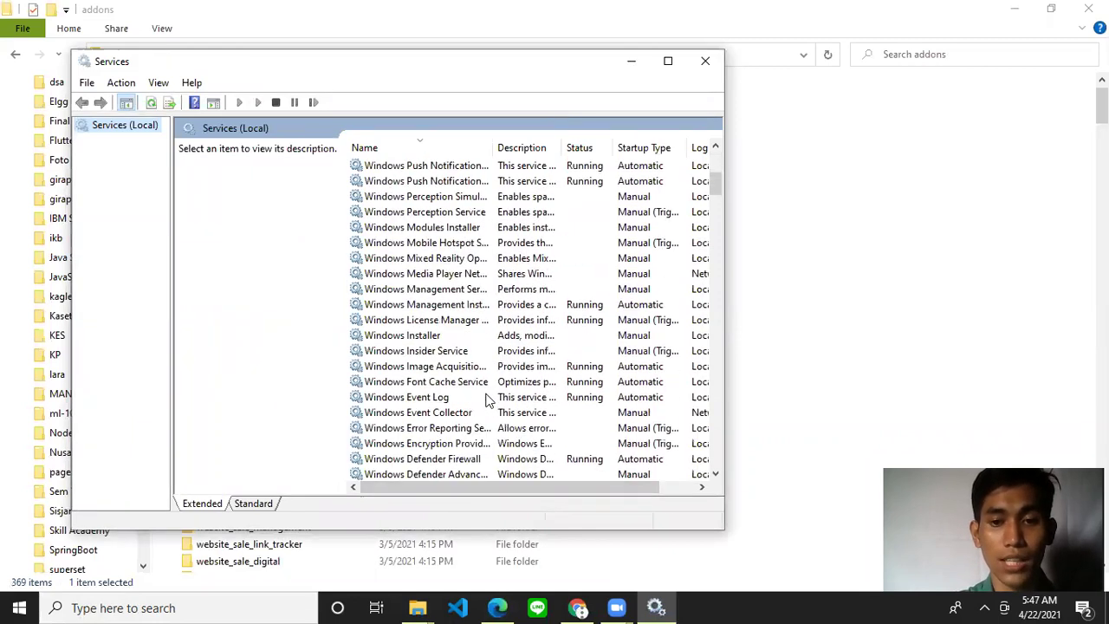
scroll(486, 400, "down", 20)
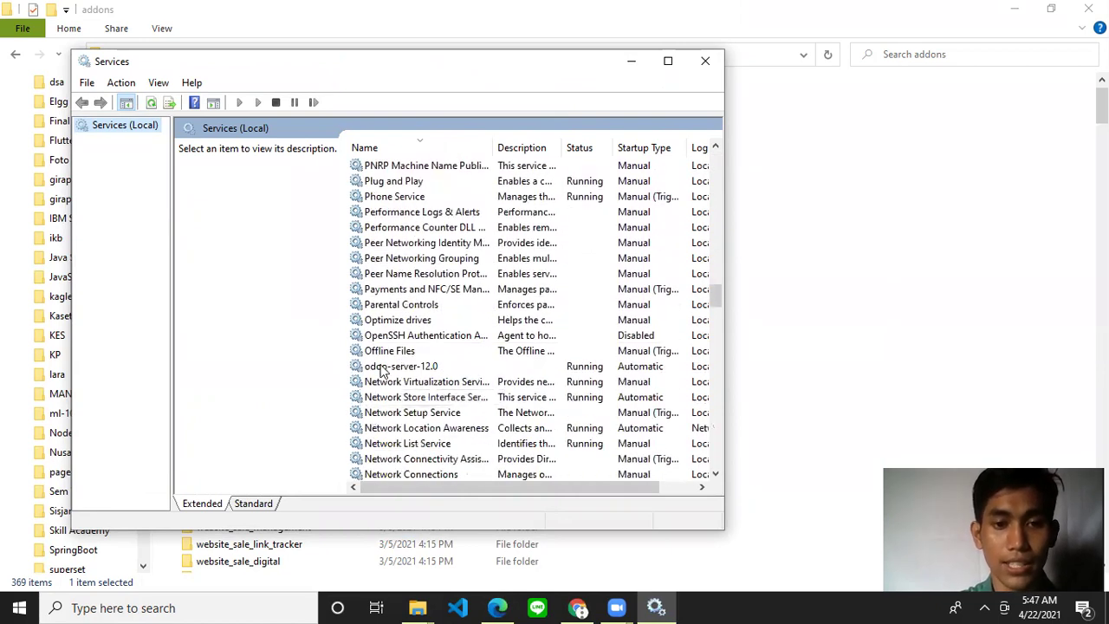
left_click(382, 367)
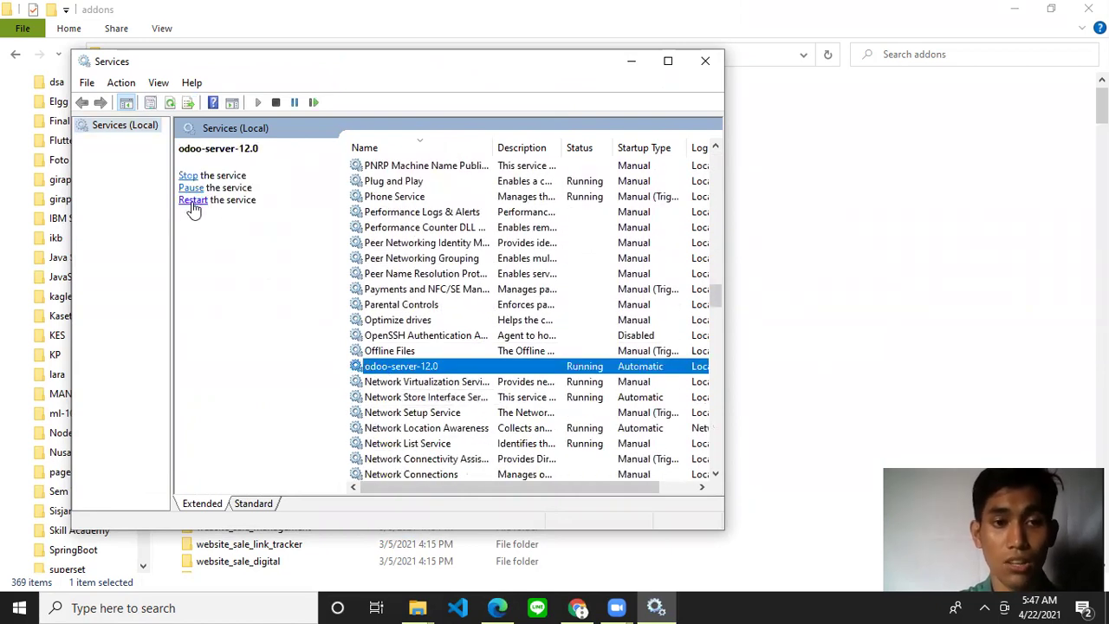
left_click(705, 66)
Return to the PT Jura Tempest Odoo instance in Edge and open Settings to check the developer mode options.
left_click(499, 607)
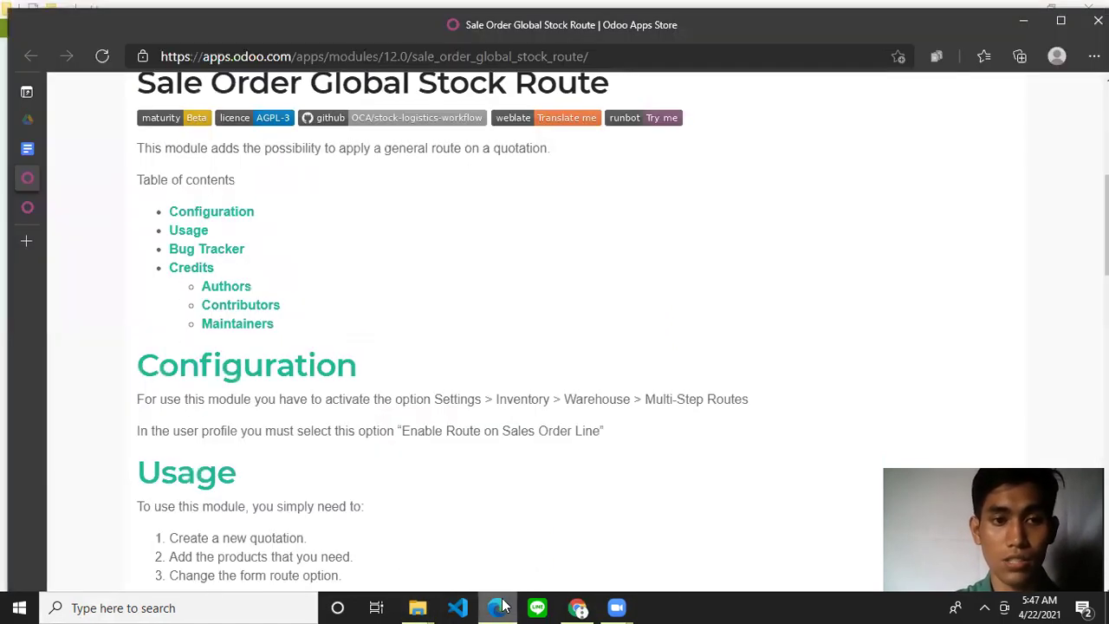
left_click(25, 211)
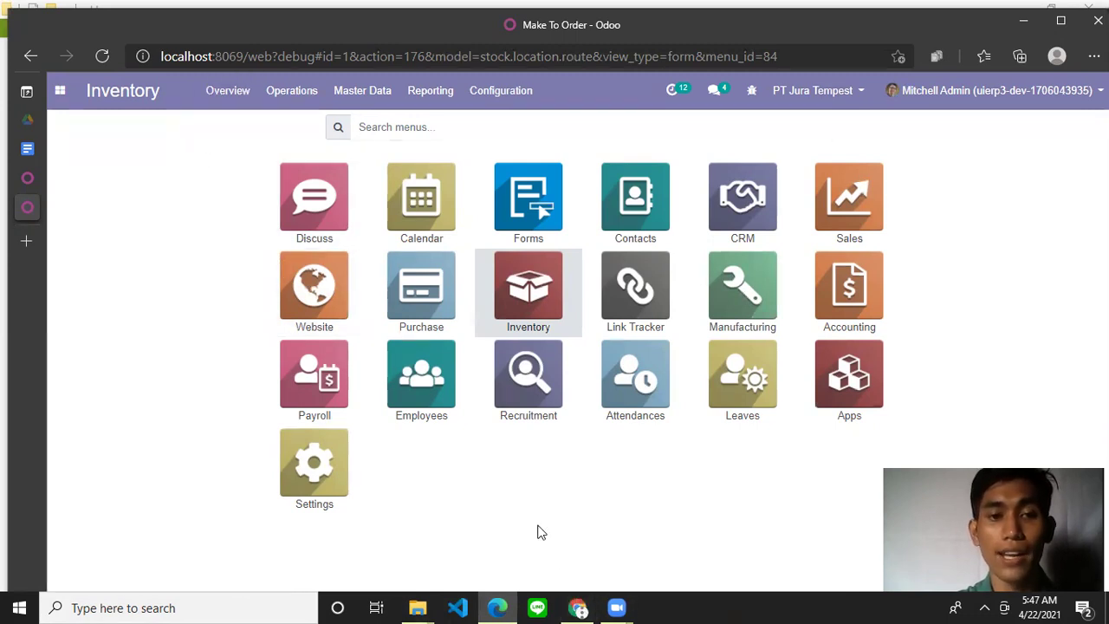
left_click(579, 607)
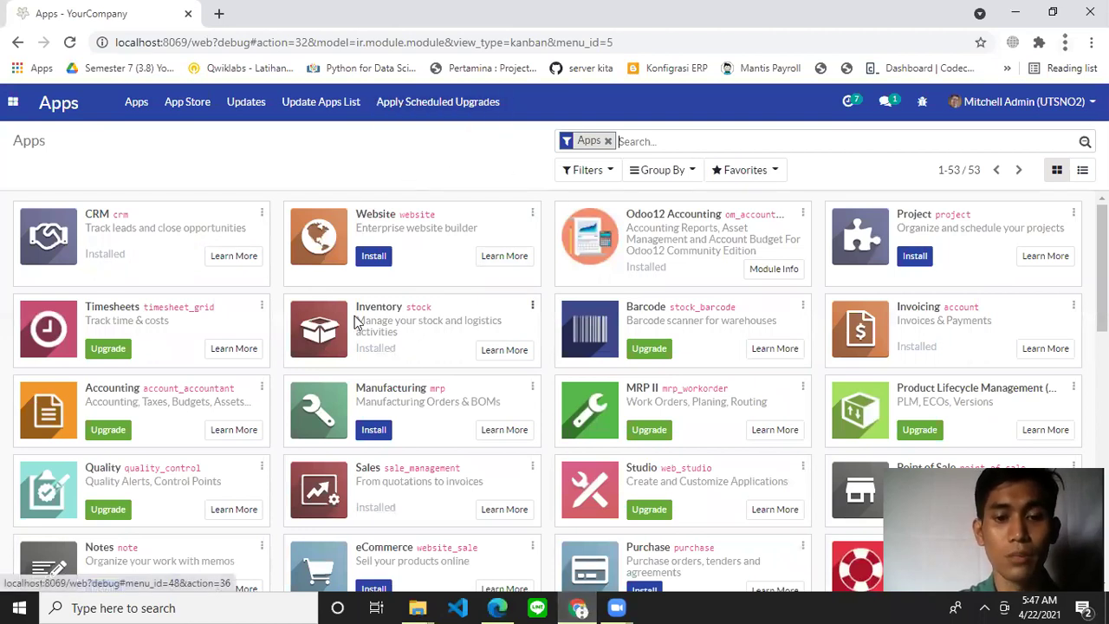
left_click(499, 607)
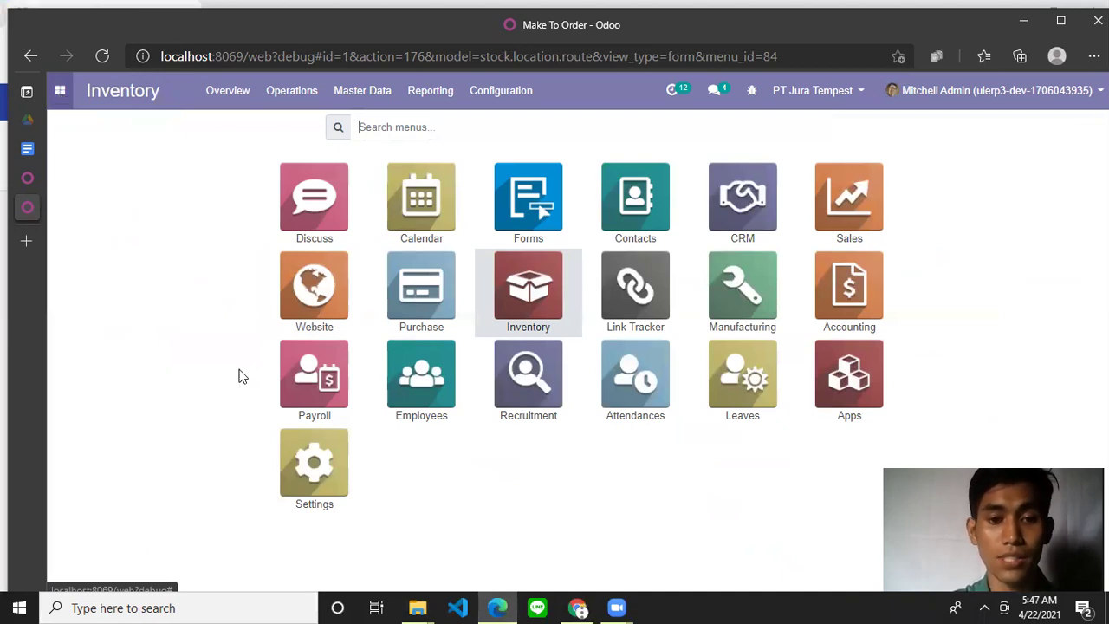
left_click(308, 472)
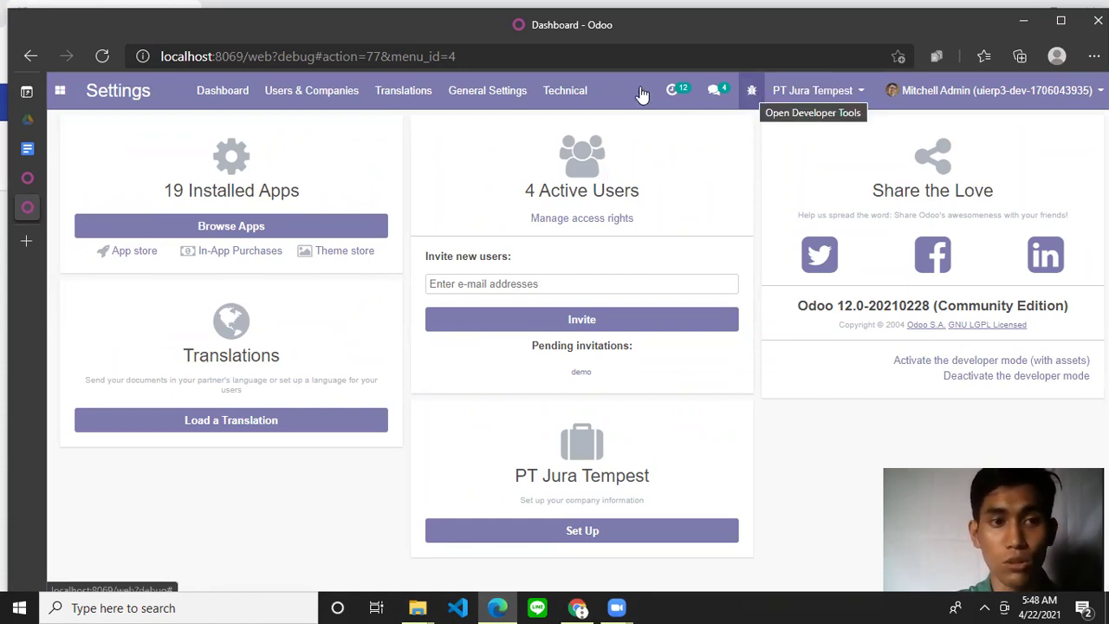
Open the Apps module from the Odoo home menu and update the apps list.
left_click(66, 95)
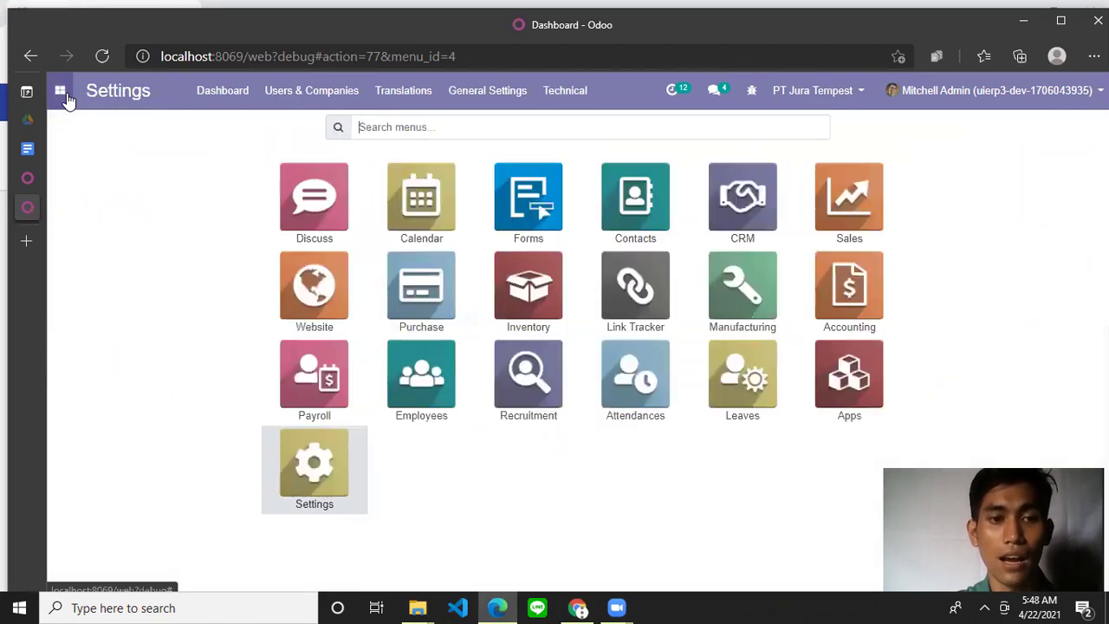
left_click(847, 390)
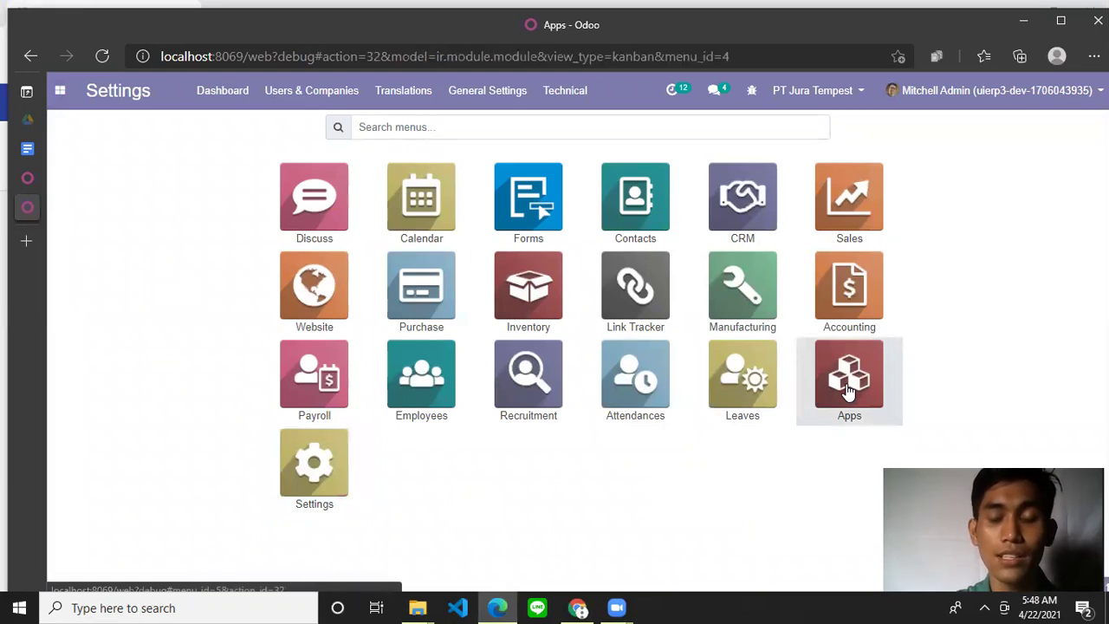
left_click(368, 97)
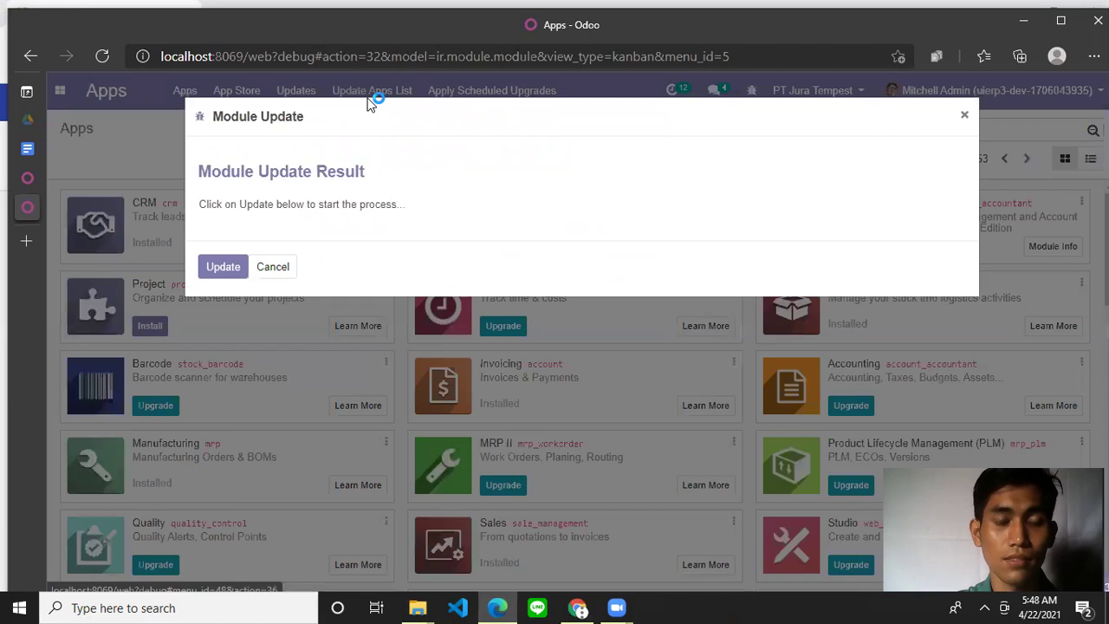
left_click(222, 267)
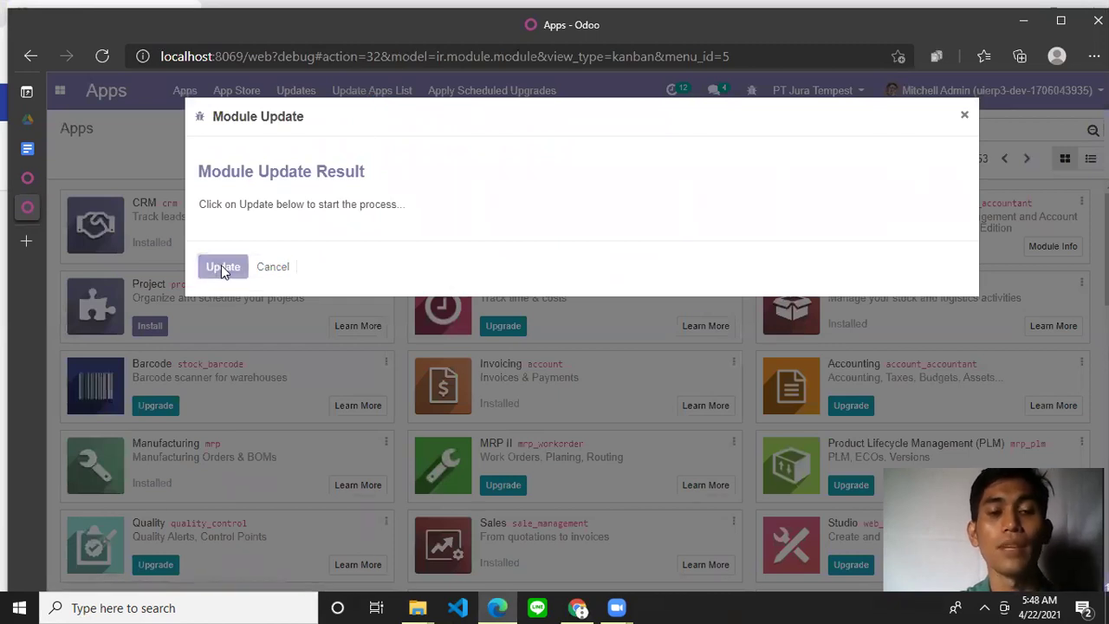
Switch to the YourCompany Odoo instance in Chrome and search all modules for "Global".
left_click(579, 608)
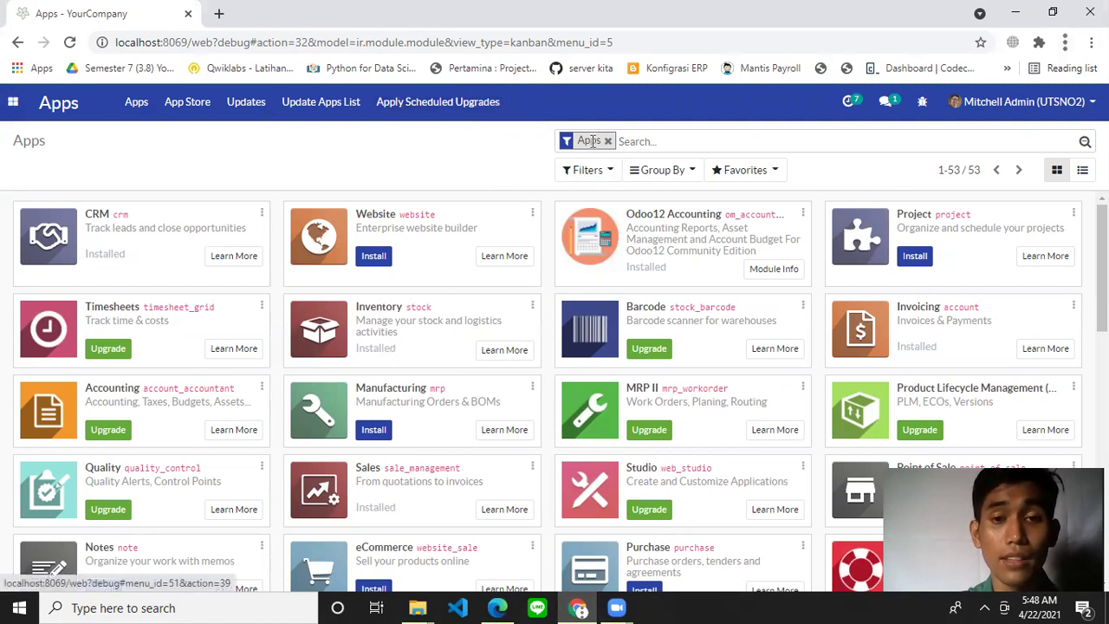
left_click(626, 141)
key("BackSpace")
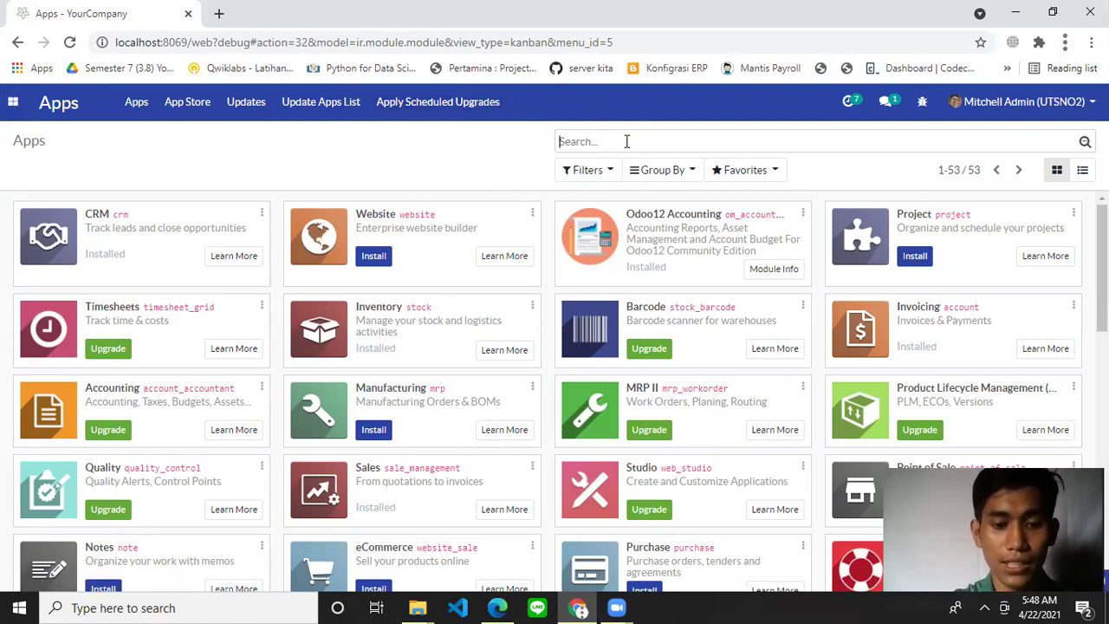
type("Global")
key("Return")
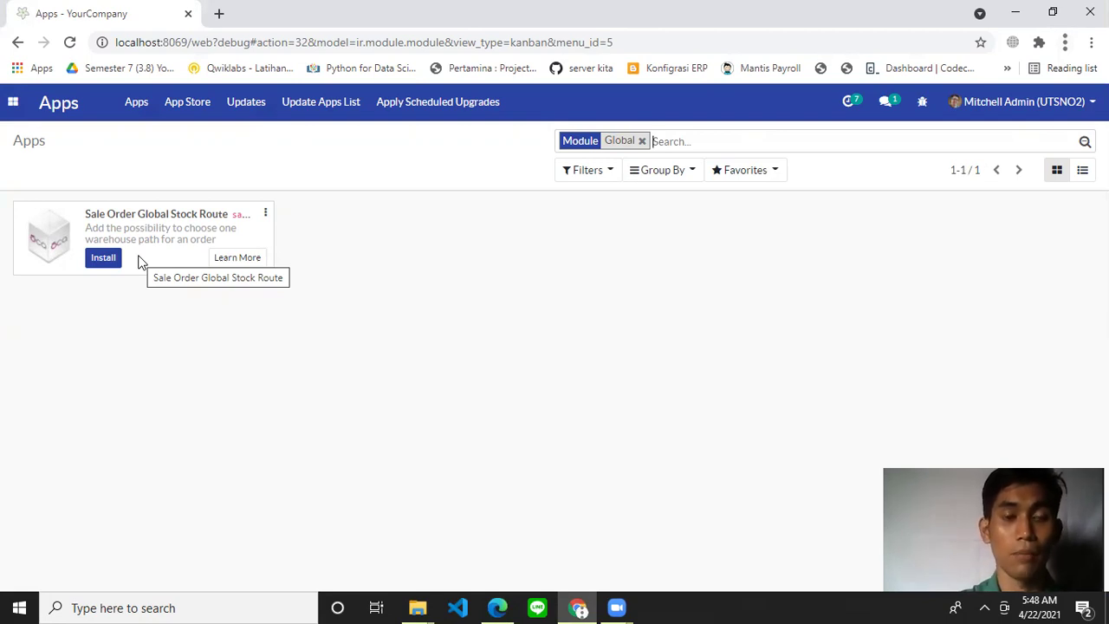
Open Sales and start a new quotation to examine which fields its form offers before the module is installed.
left_click(14, 104)
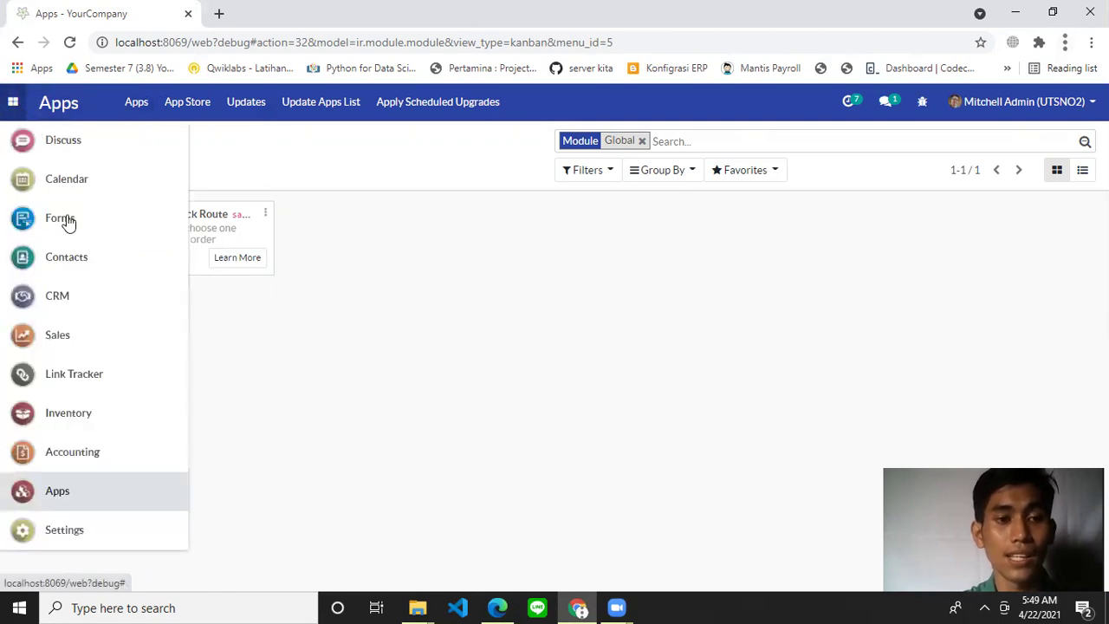
left_click(72, 333)
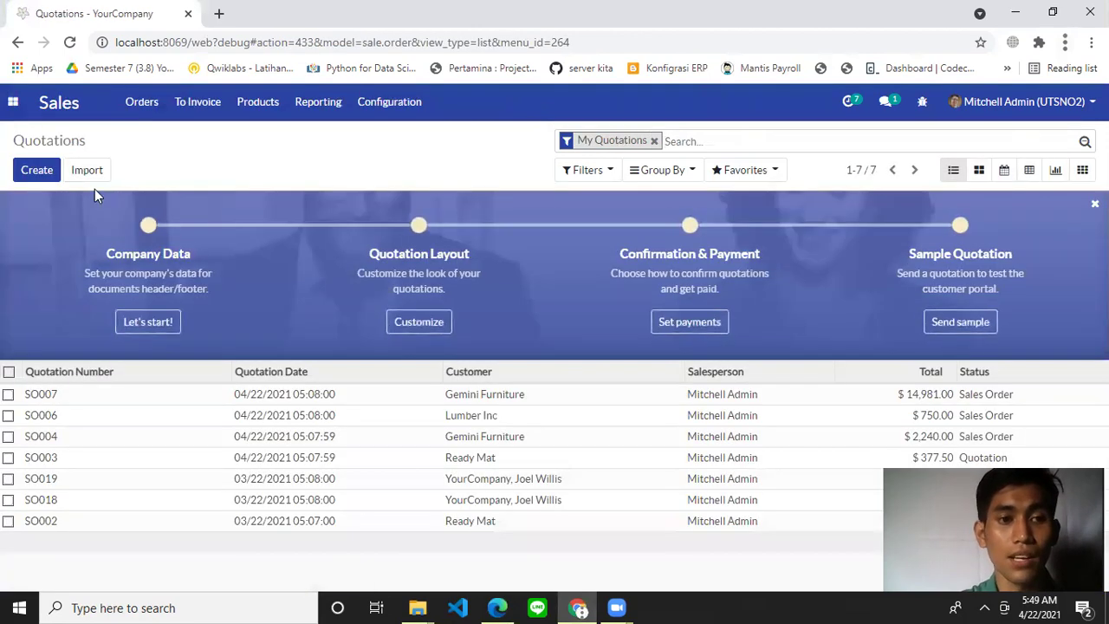
left_click(35, 173)
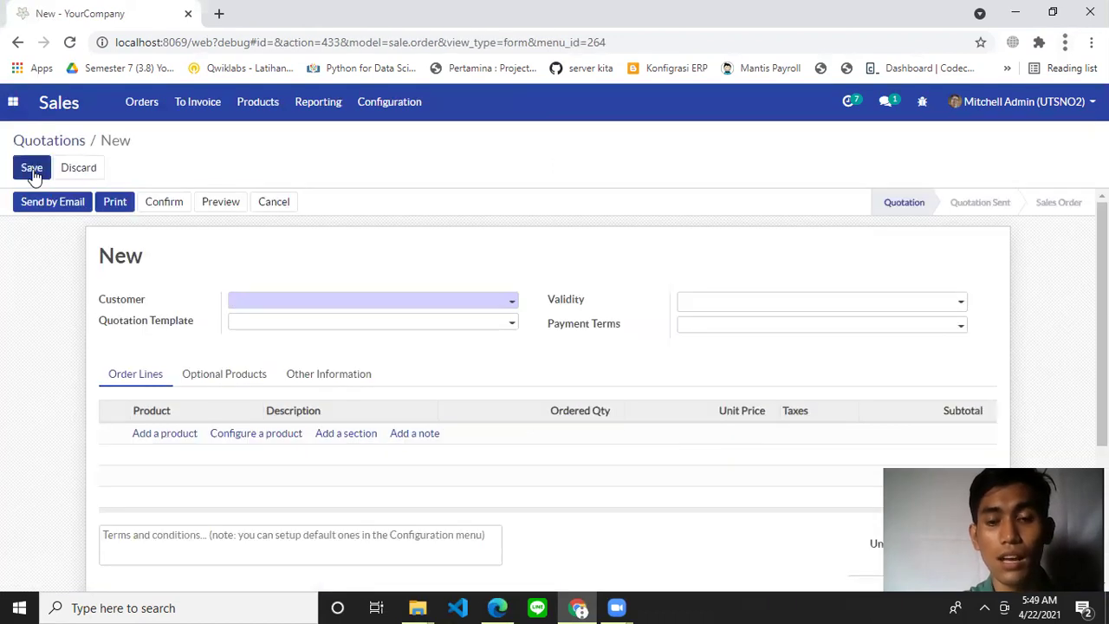
scroll(510, 435, "down", 1)
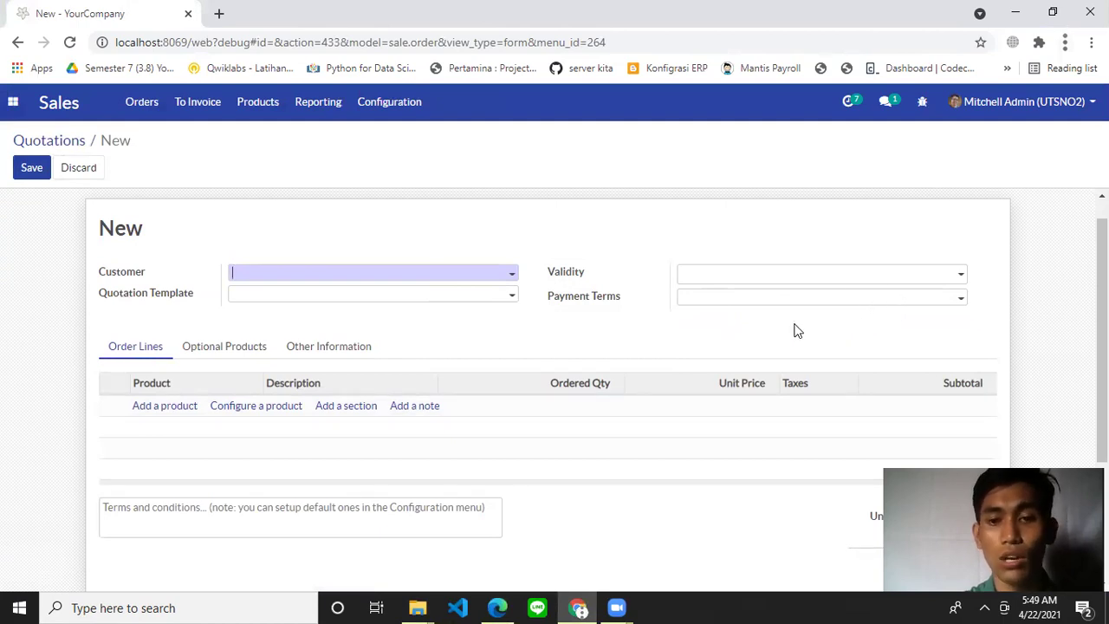
scroll(795, 330, "up", 1)
scroll(794, 329, "down", 1)
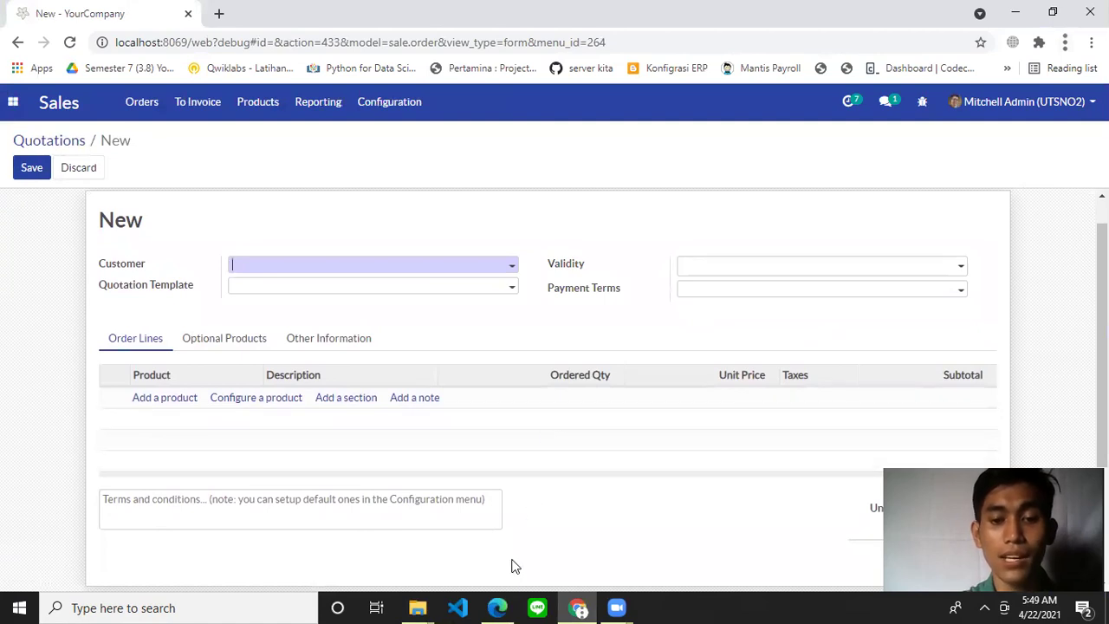
Switch to the PT Jura Tempest instance in Edge, start a new sales quotation, and view the options of its Route field.
left_click(501, 607)
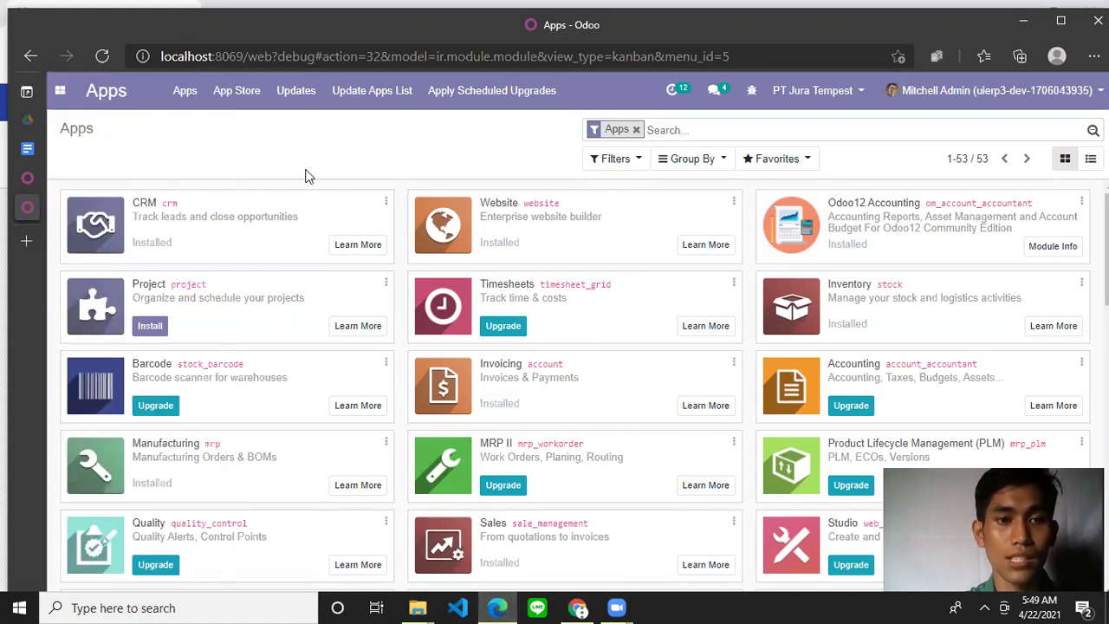
left_click(61, 91)
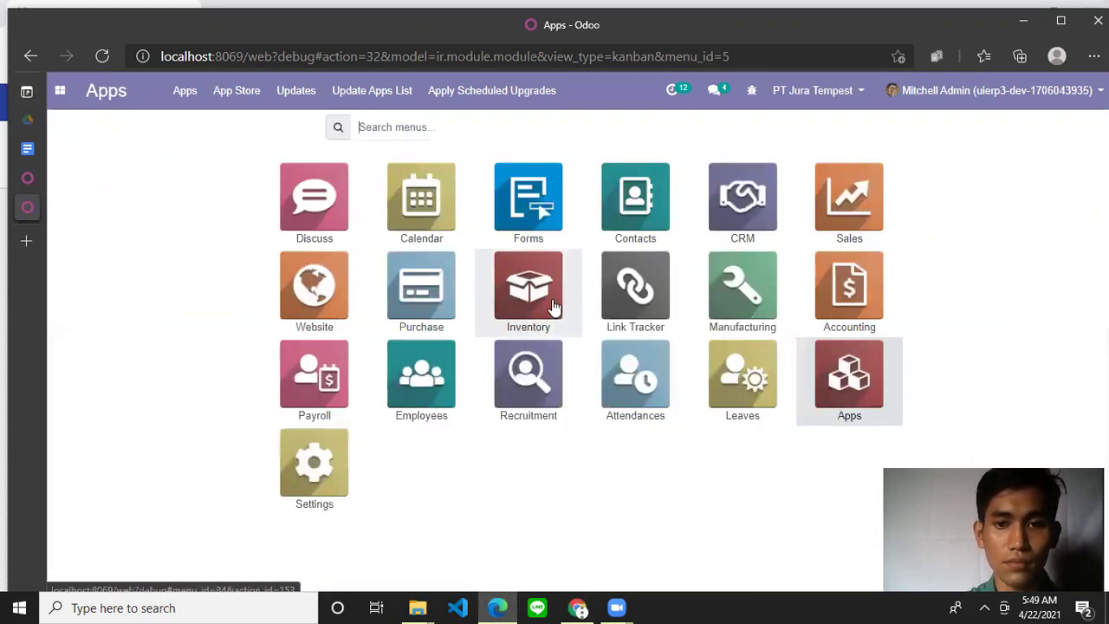
left_click(866, 213)
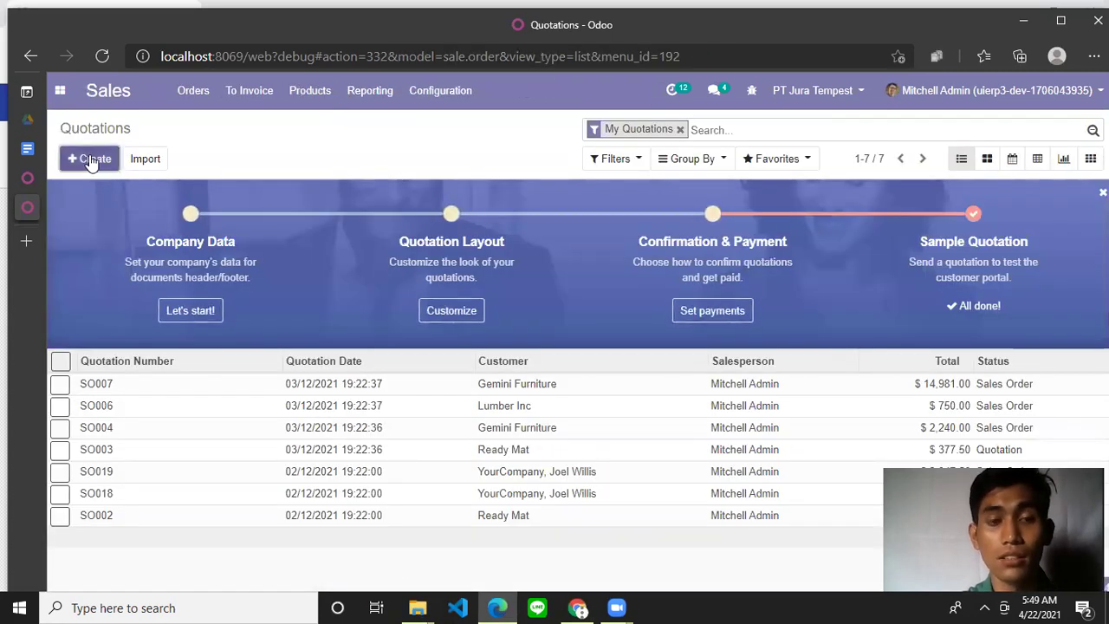
left_click(91, 161)
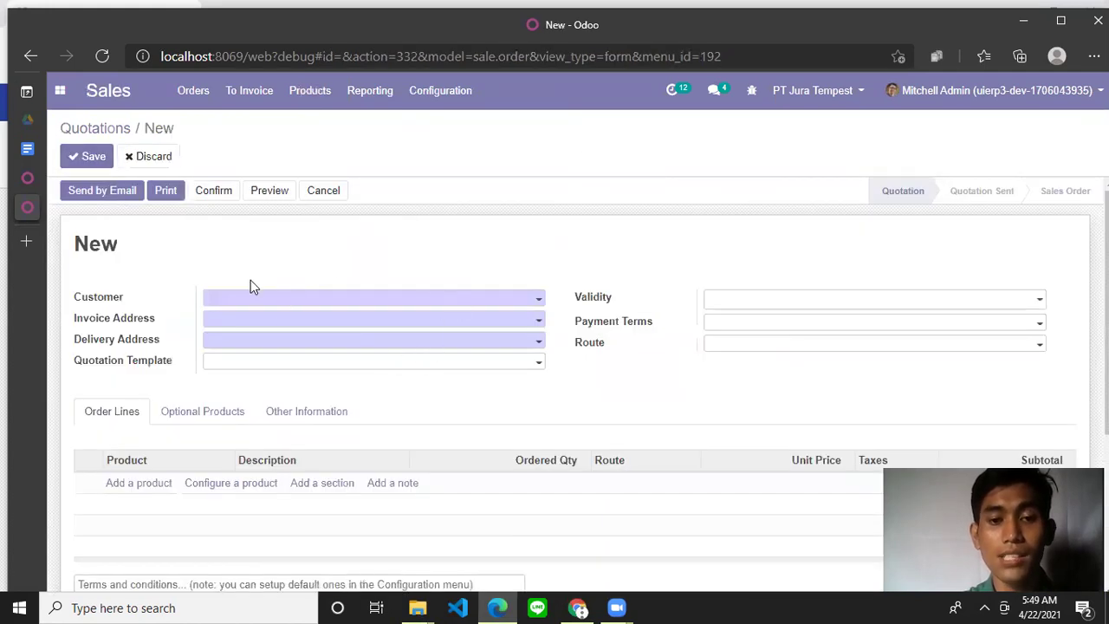
left_click(871, 347)
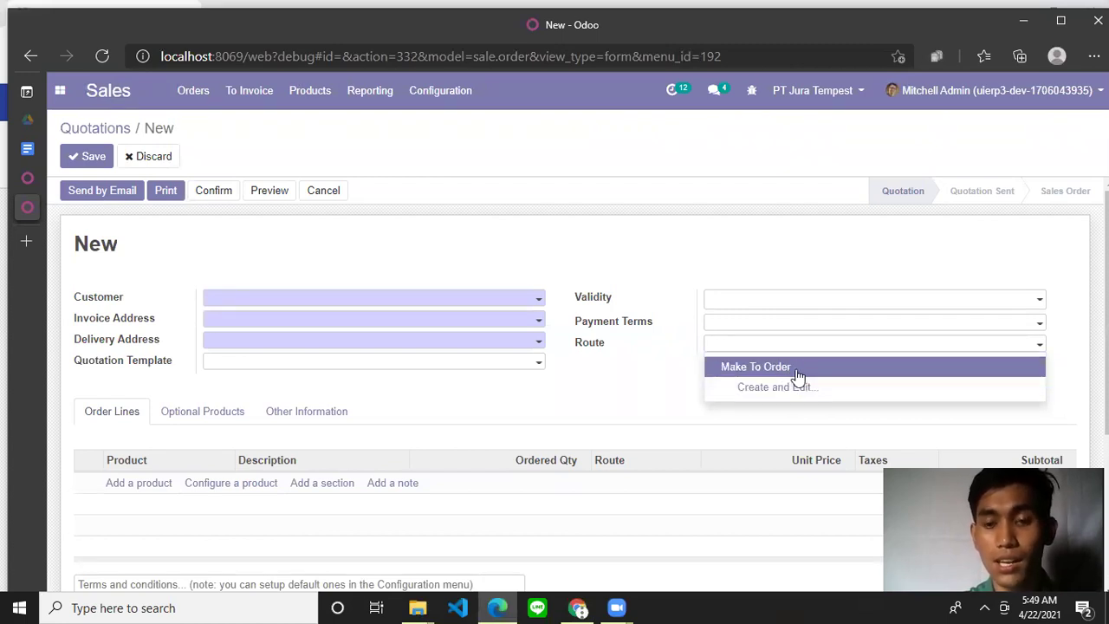
Start creating a route named Manufacture with sequence 5 from the quotation, review its applicability and rules sections, and discard it.
left_click(802, 387)
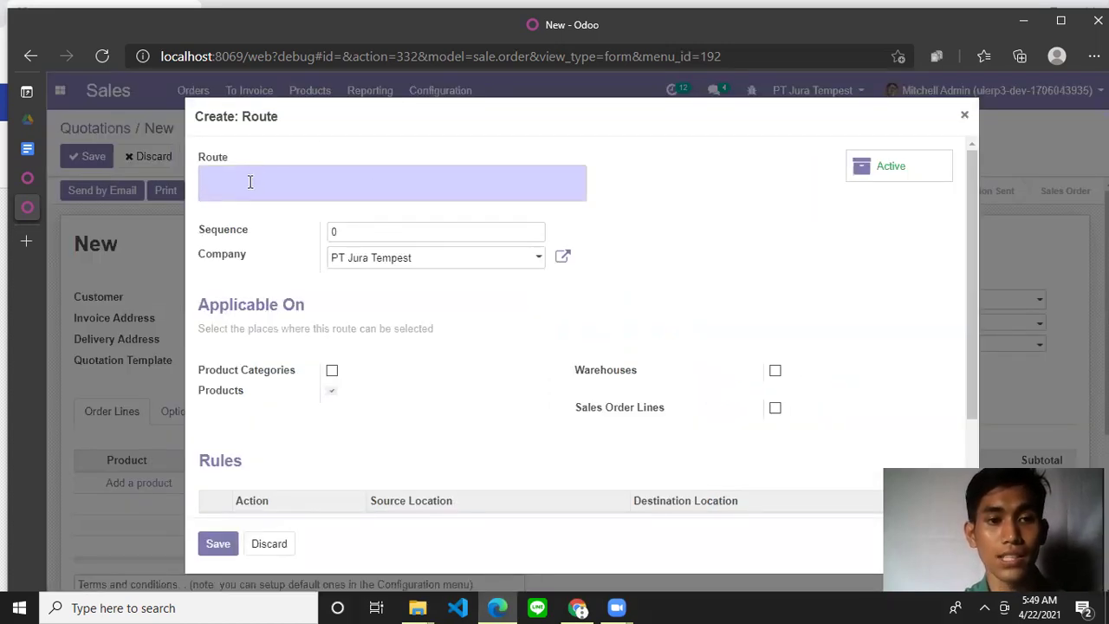
type("Msnu")
key("BackSpace")
key("BackSpace")
type("anufacture")
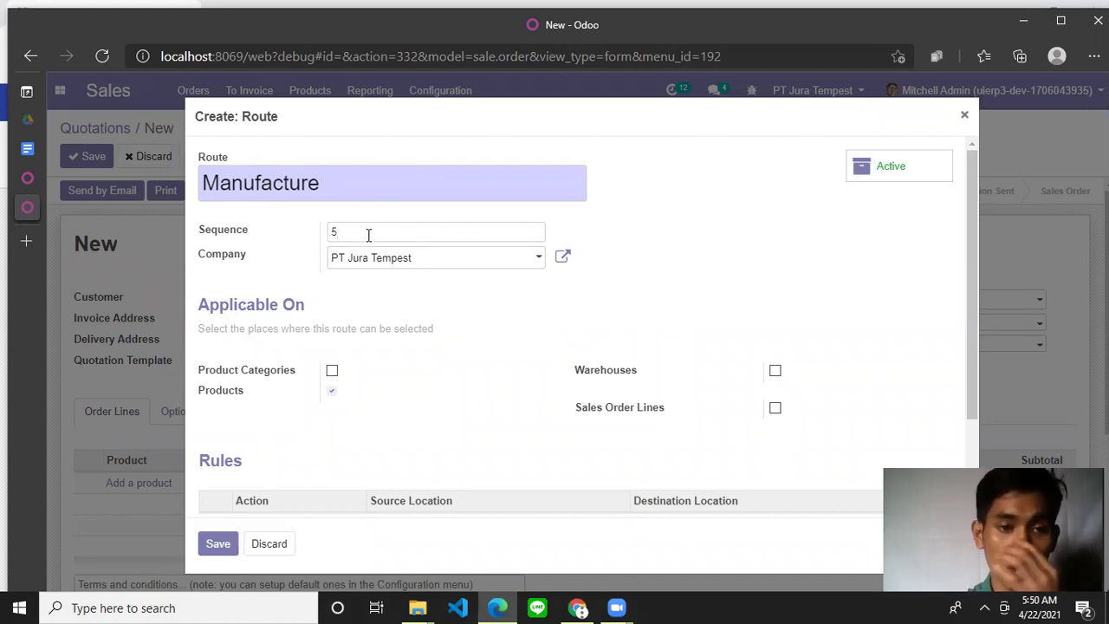
scroll(446, 457, "down", 1)
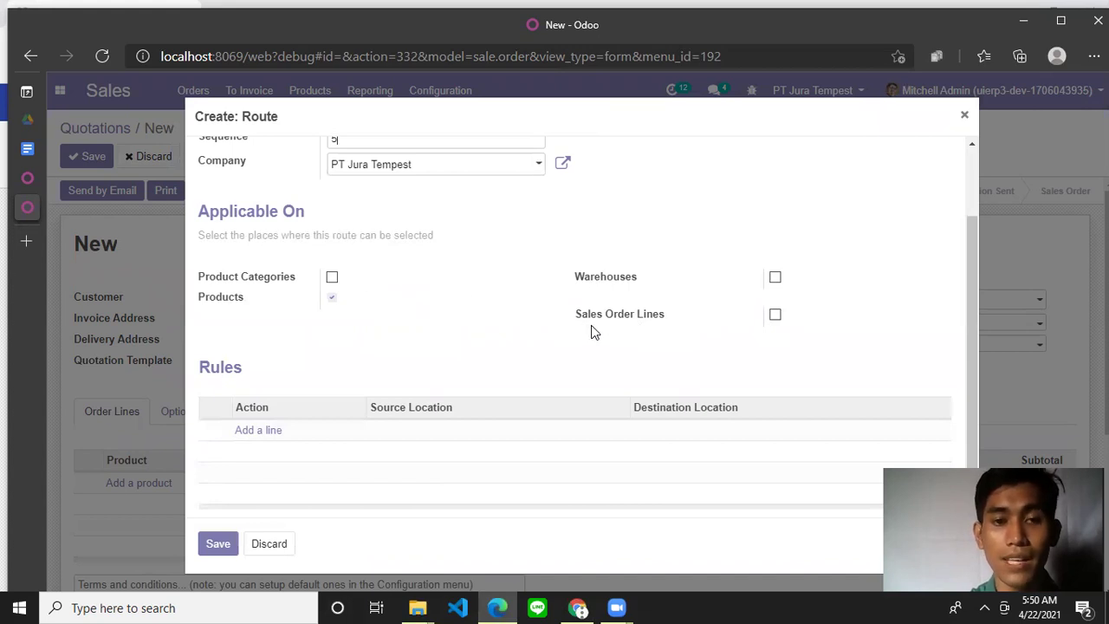
scroll(507, 333, "down", 1)
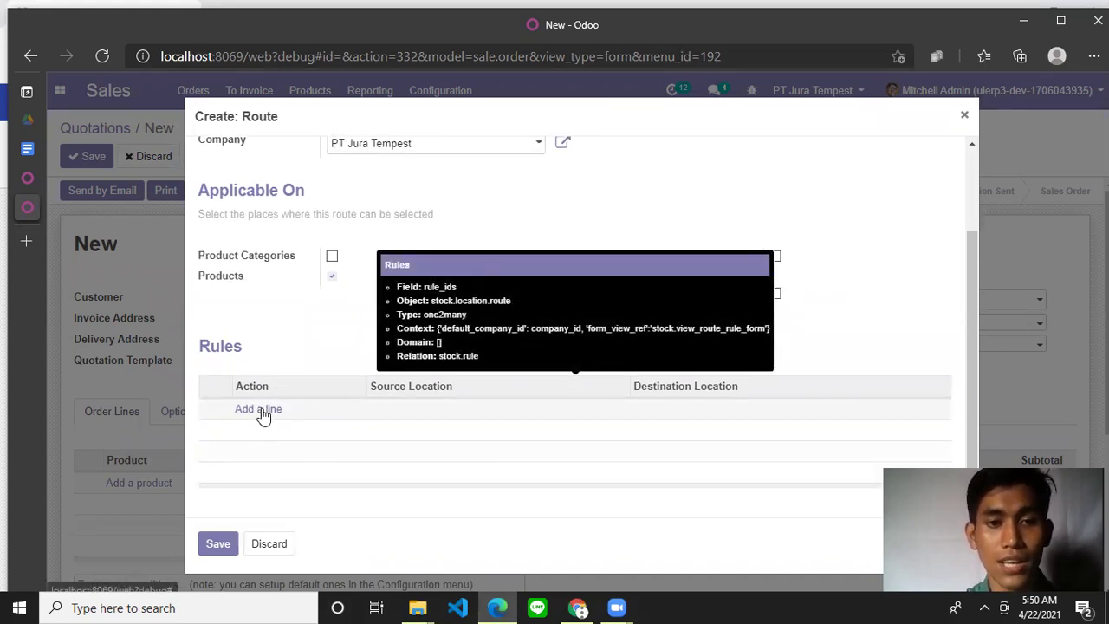
scroll(323, 445, "down", 1)
scroll(323, 444, "up", 3)
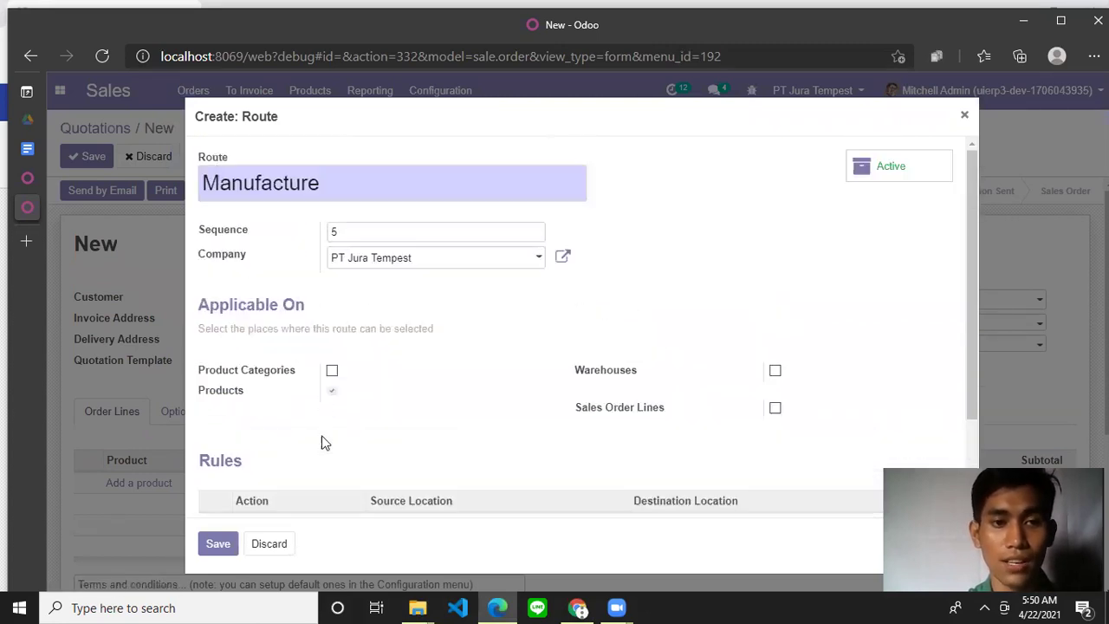
scroll(321, 441, "down", 3)
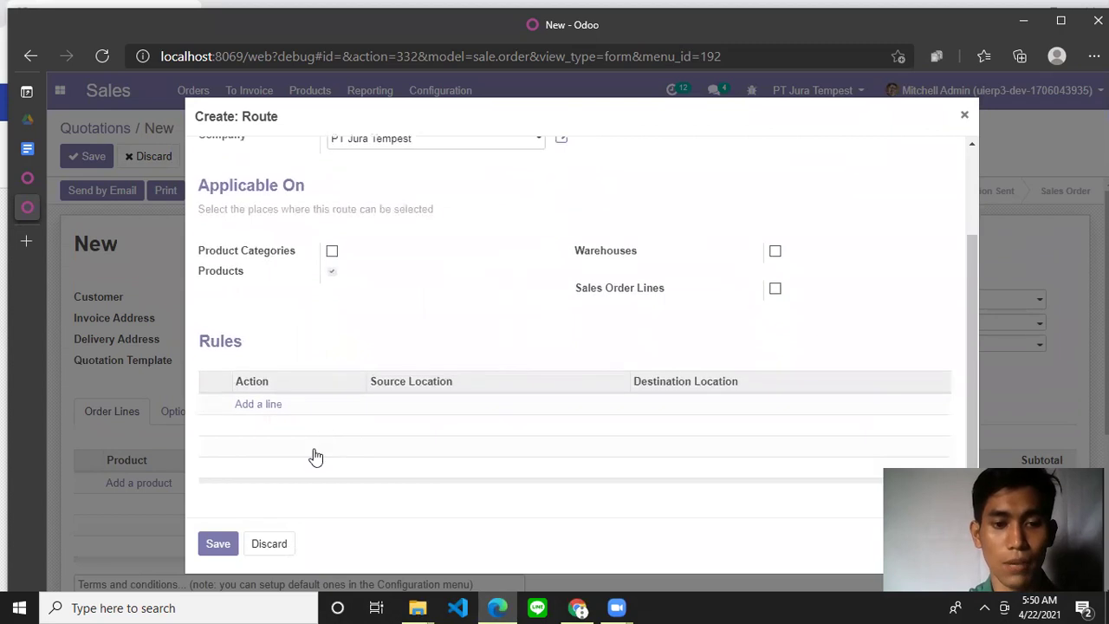
left_click(268, 544)
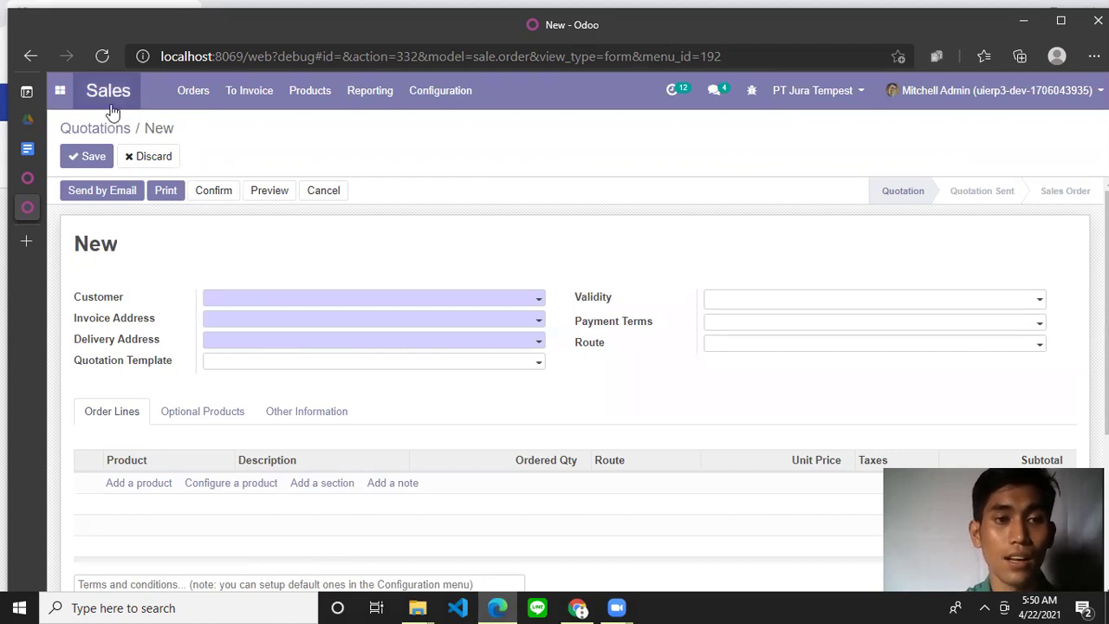
Open the YourCompany warehouse in the Inventory configuration, review its shipment and resupply settings, and view its routes.
left_click(59, 92)
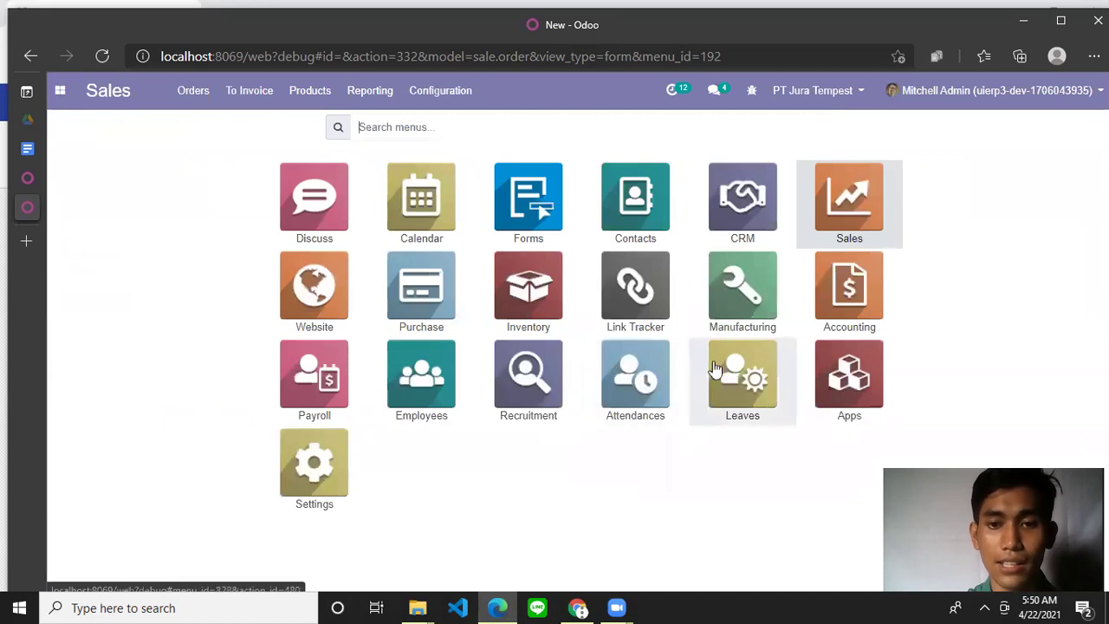
left_click(522, 310)
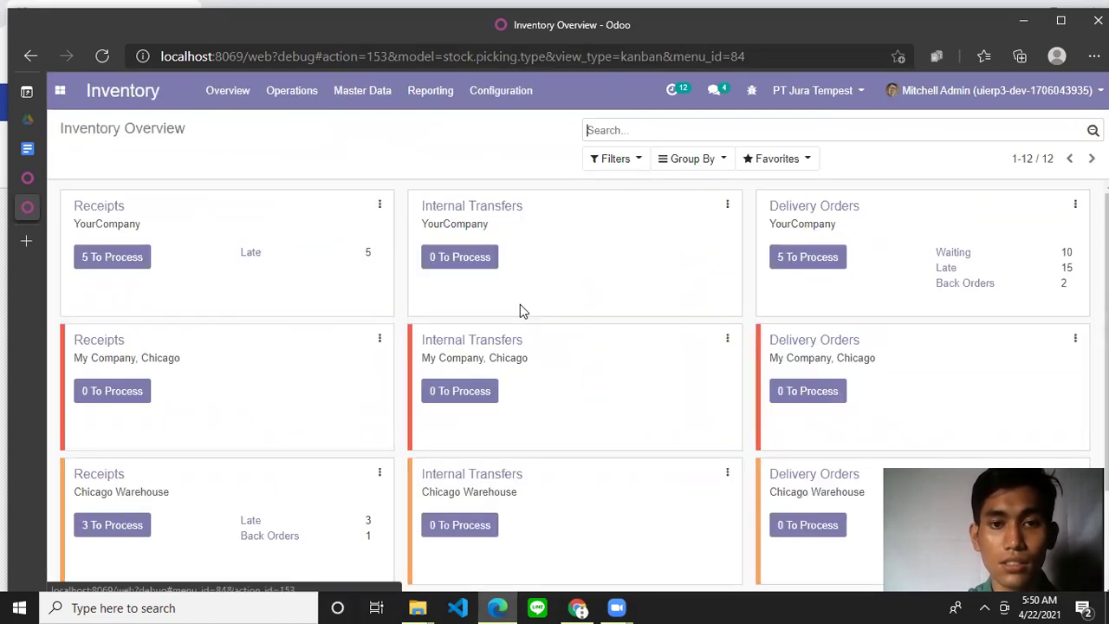
left_click(498, 91)
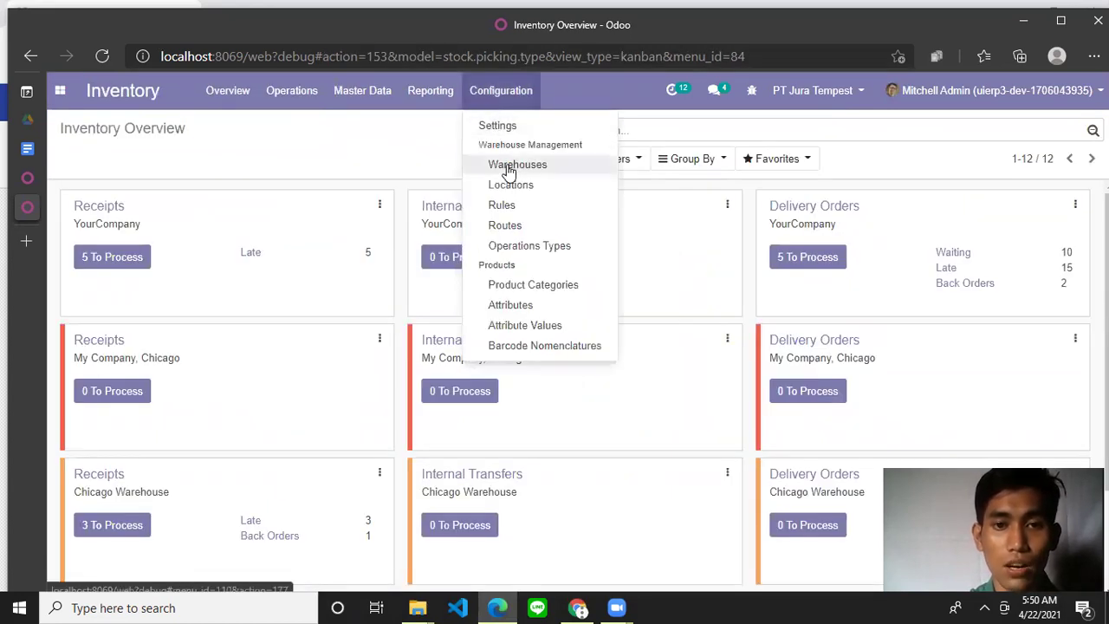
left_click(509, 170)
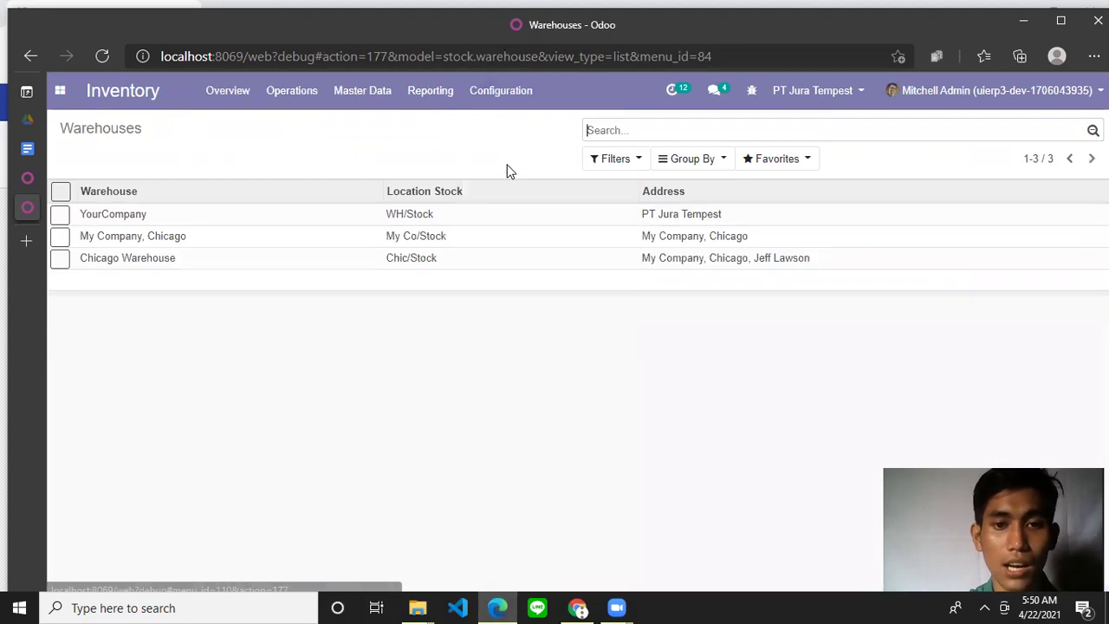
left_click(199, 223)
scroll(340, 343, "down", 1)
scroll(339, 343, "up", 1)
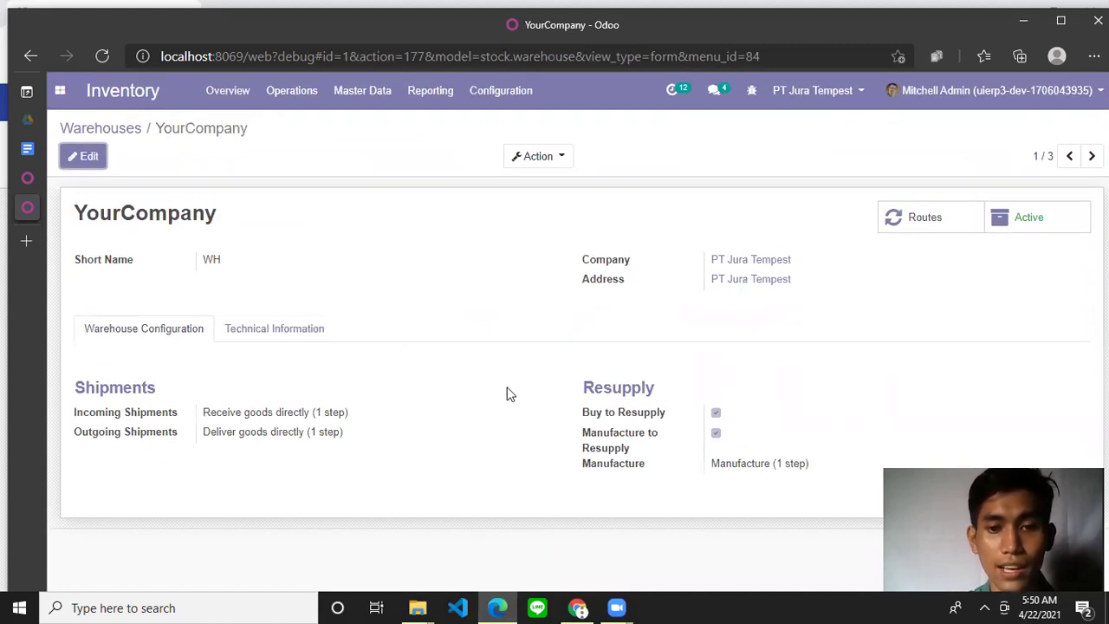
left_click(918, 217)
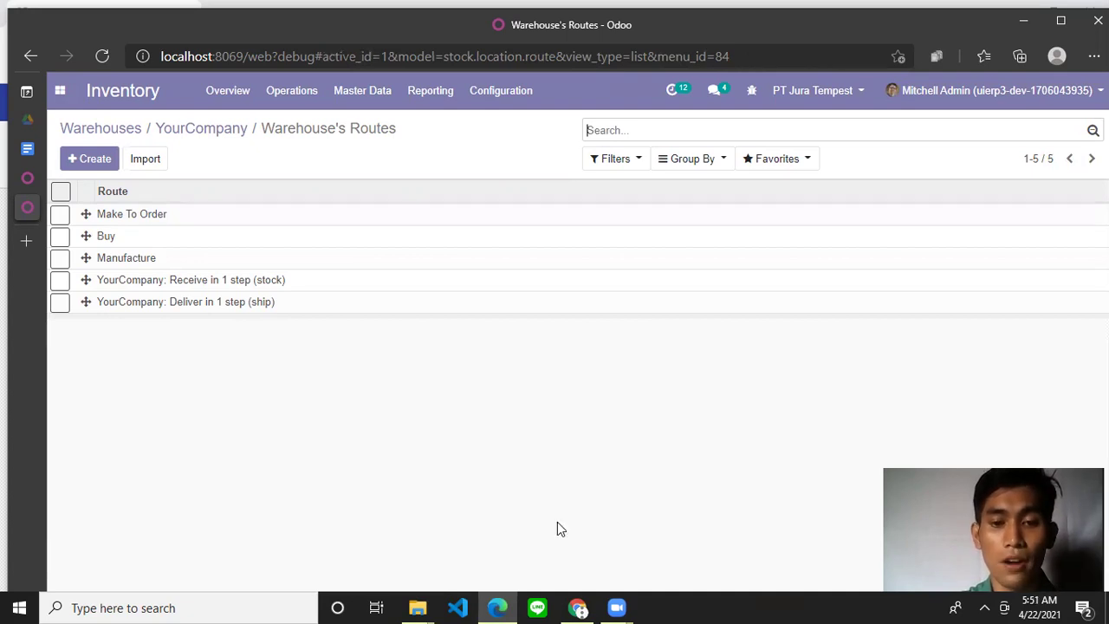
Return to the YourCompany instance in Chrome, search the modules for "global", and install Sale Order Global Stock Route.
left_click(577, 607)
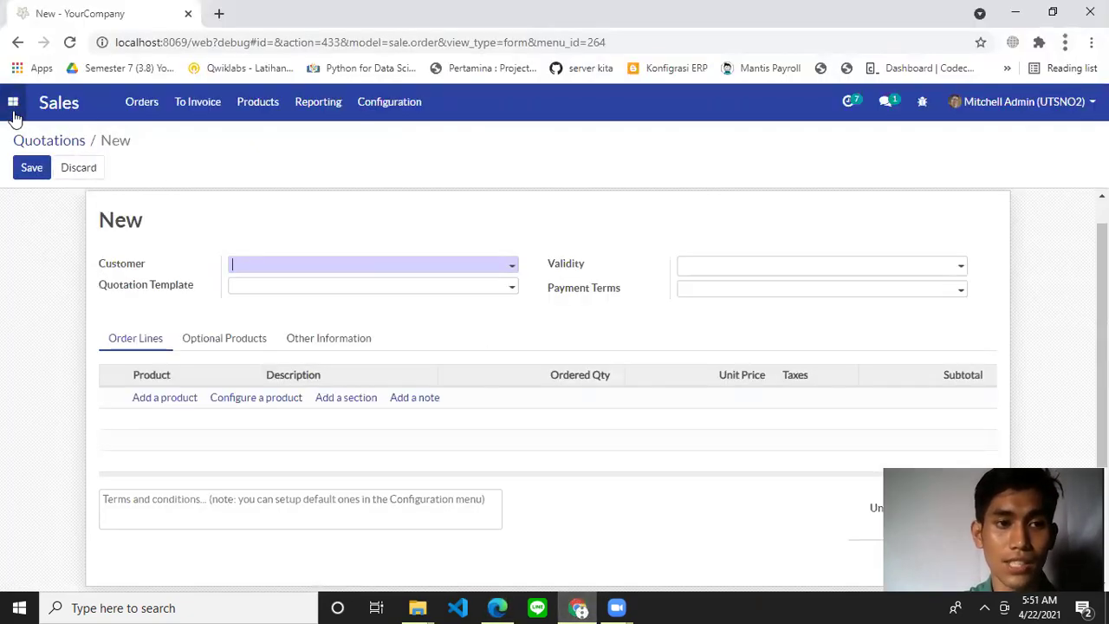
left_click(12, 104)
left_click(106, 497)
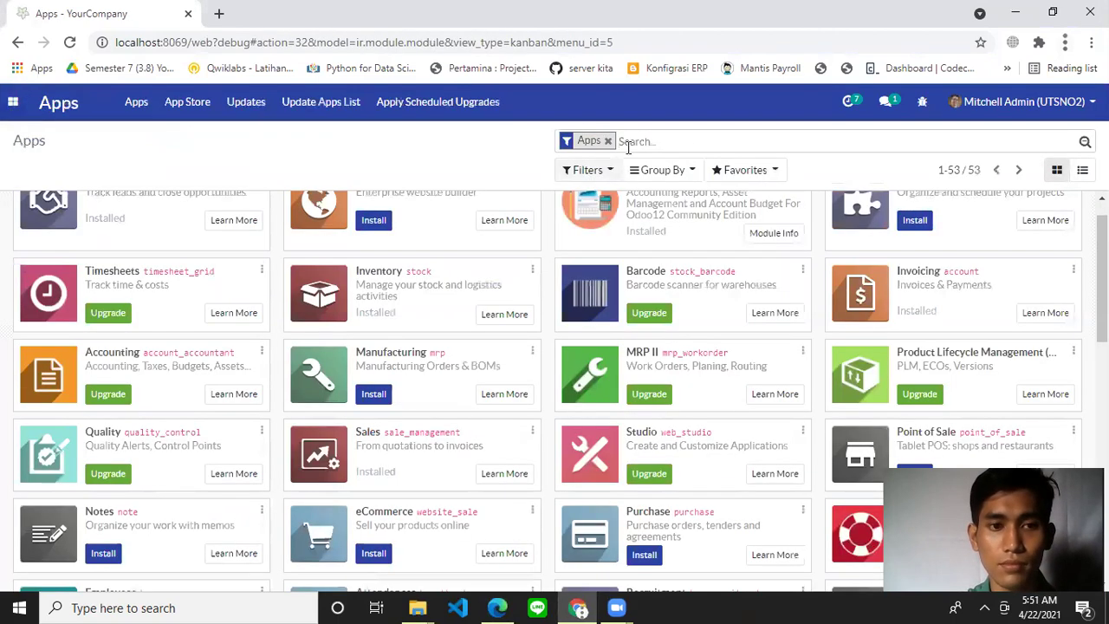
key("BackSpace")
type("global")
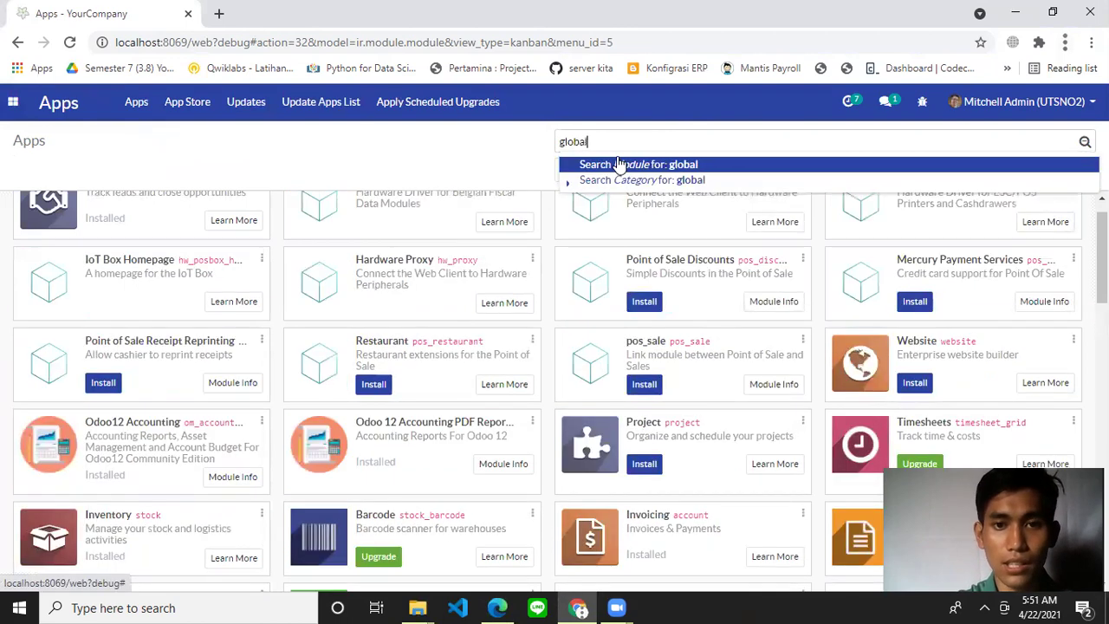
key("Return")
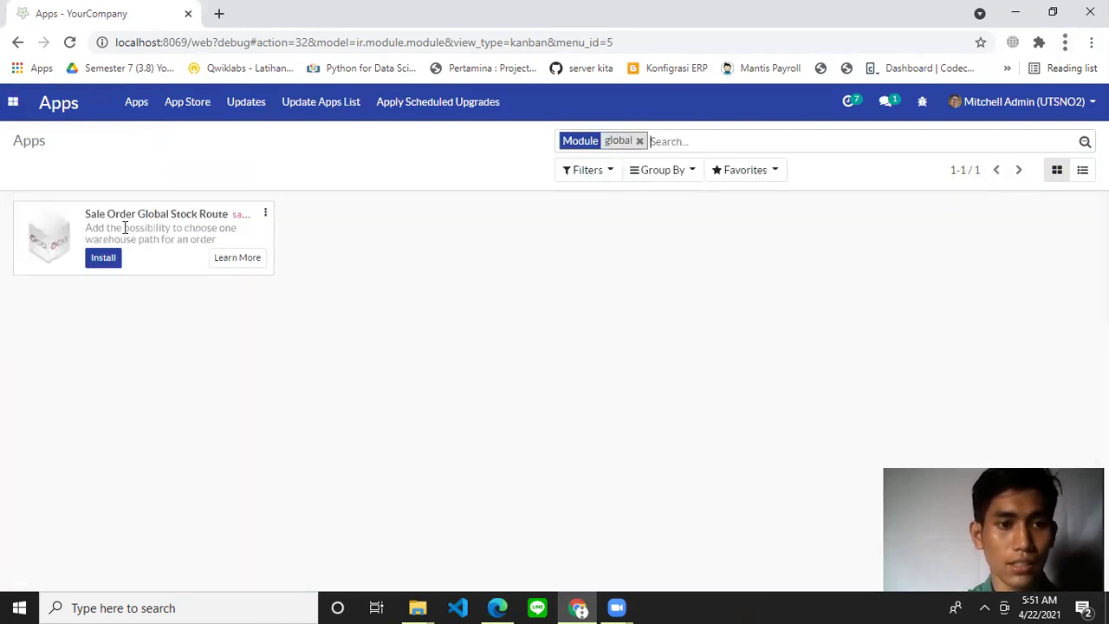
left_click(102, 260)
left_click(101, 260)
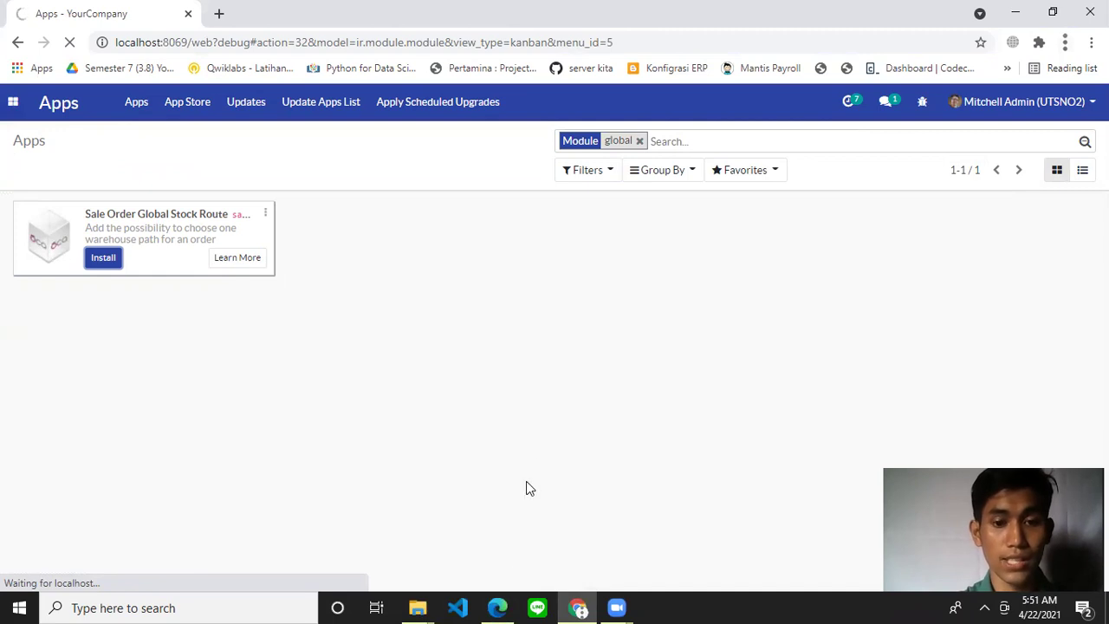
Switch to the module's Odoo Apps Store page in Edge and read its Configuration and Usage instructions.
left_click(498, 607)
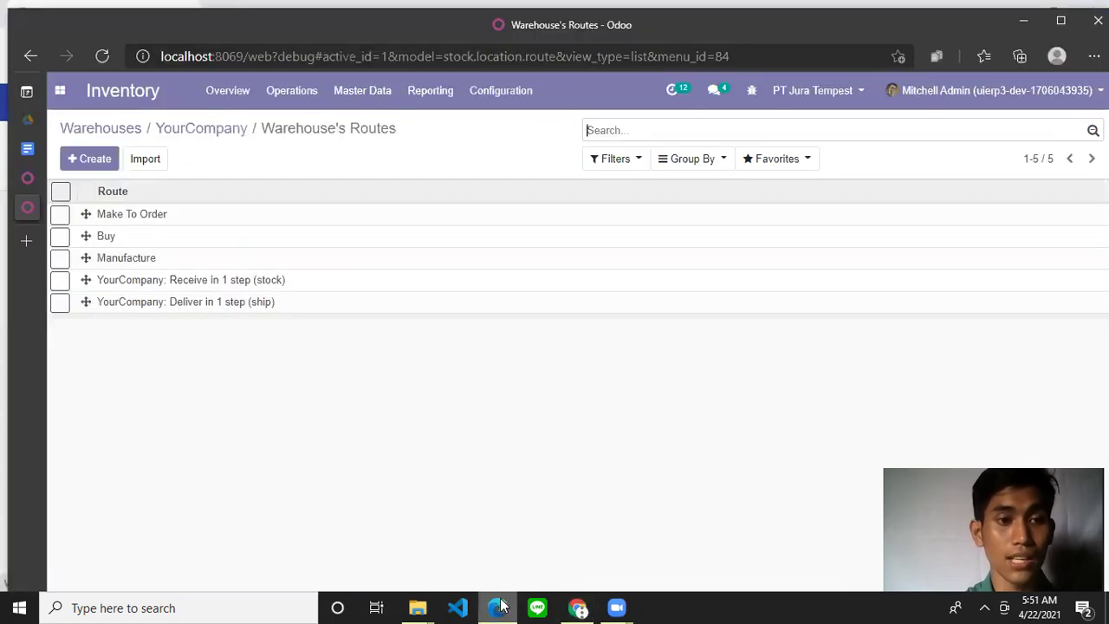
left_click(27, 186)
scroll(317, 347, "down", 1)
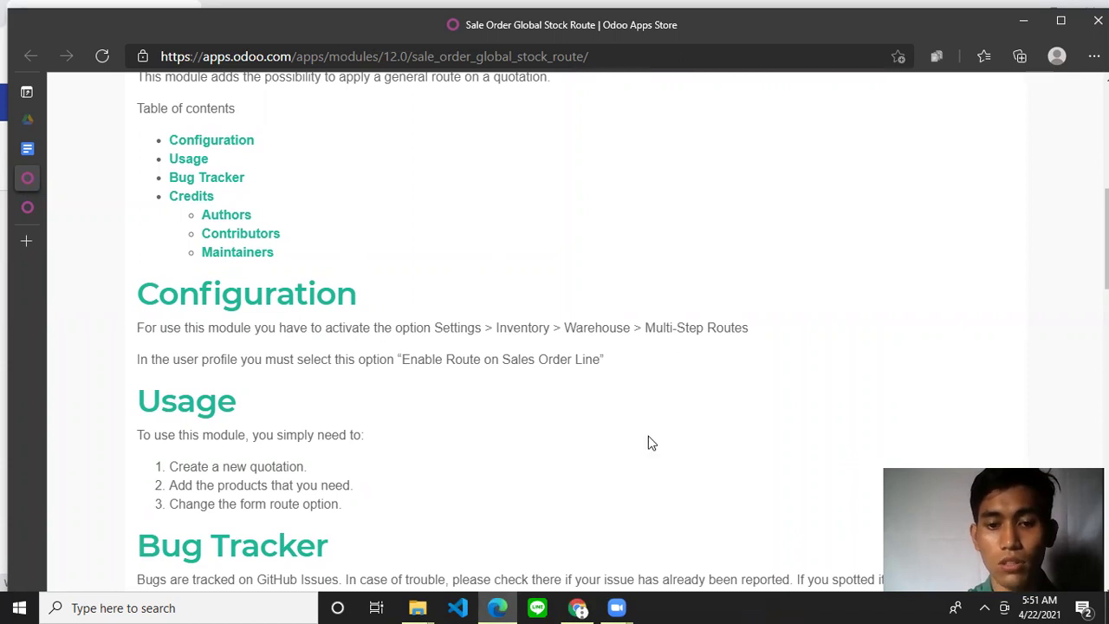
Switch to the YourCompany instance in Chrome and enable Multi-Step Routes in the Warehouse section of the Inventory settings.
left_click(584, 604)
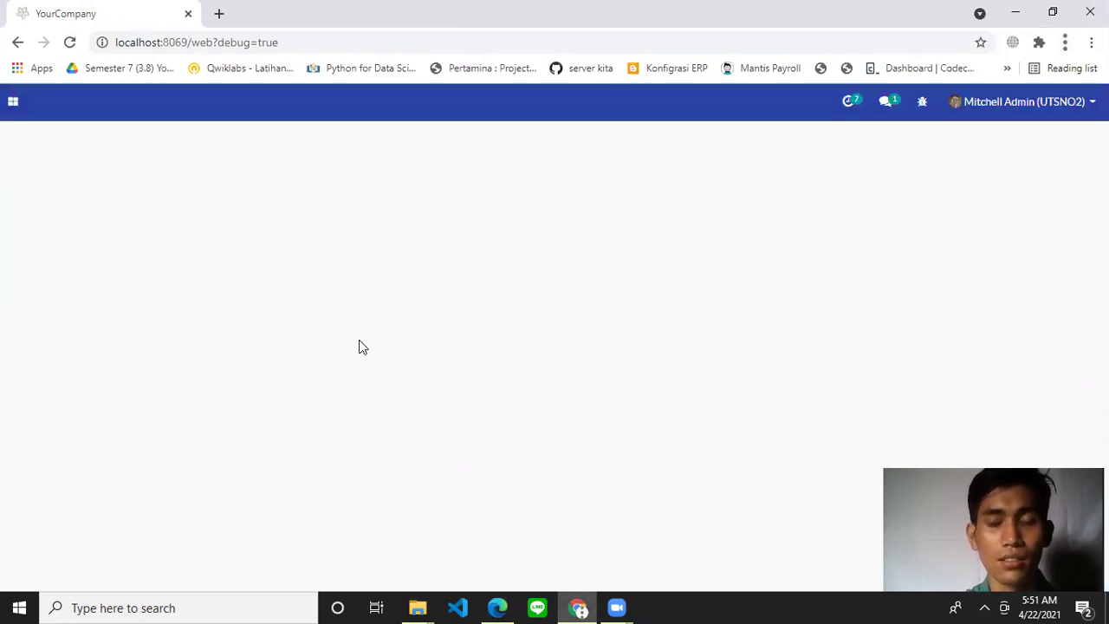
left_click(14, 104)
left_click(75, 535)
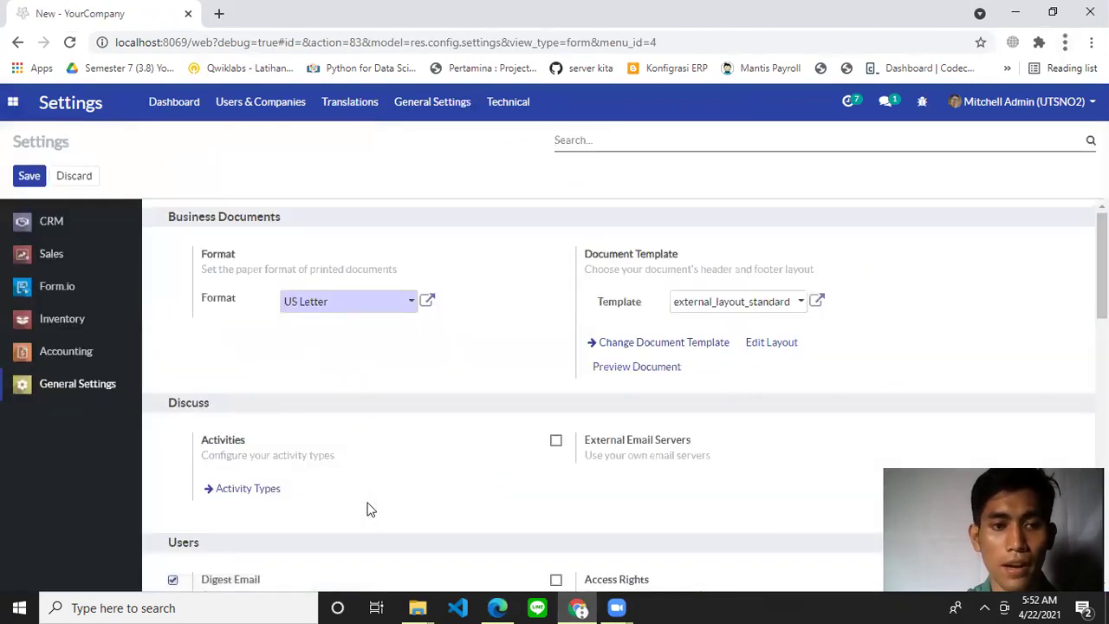
left_click(75, 320)
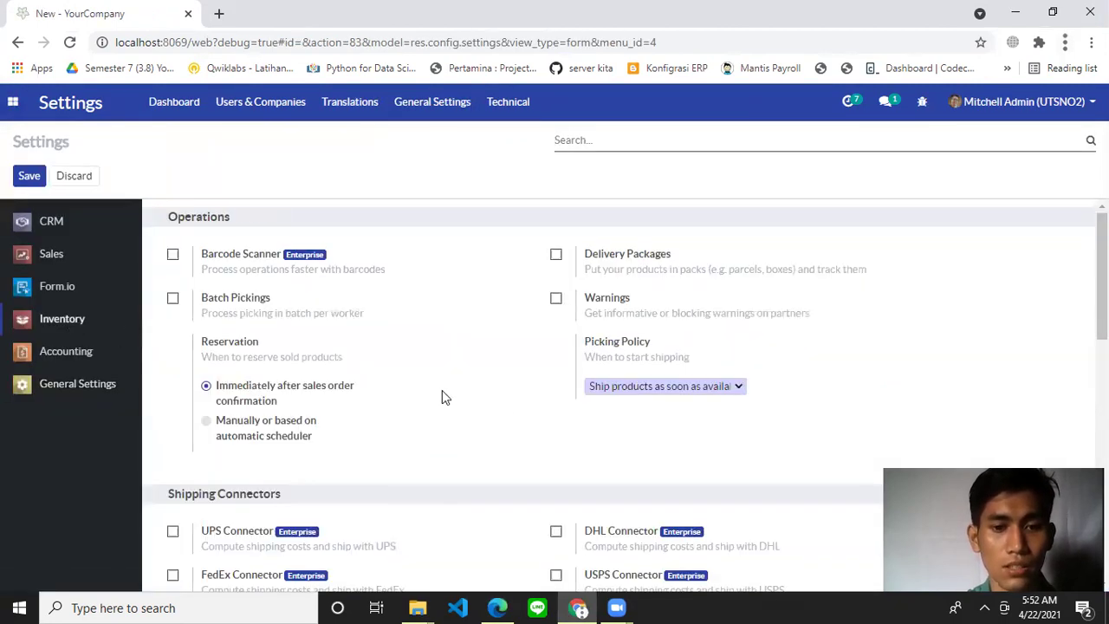
scroll(509, 422, "down", 5)
scroll(509, 422, "down", 3)
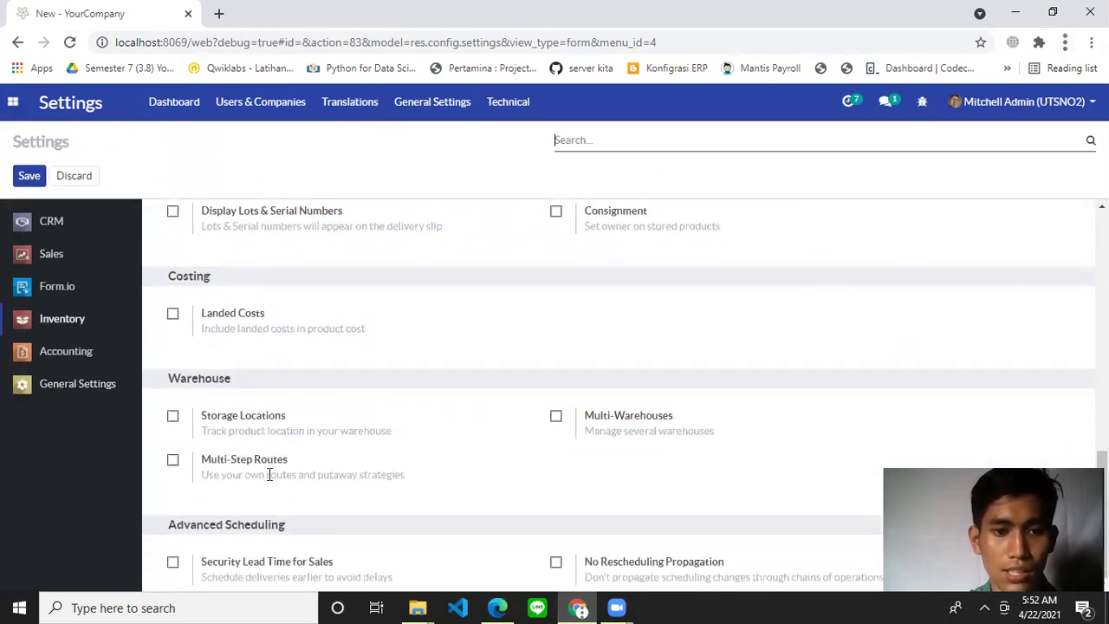
left_click(173, 462)
scroll(371, 479, "down", 1)
scroll(370, 479, "down", 1)
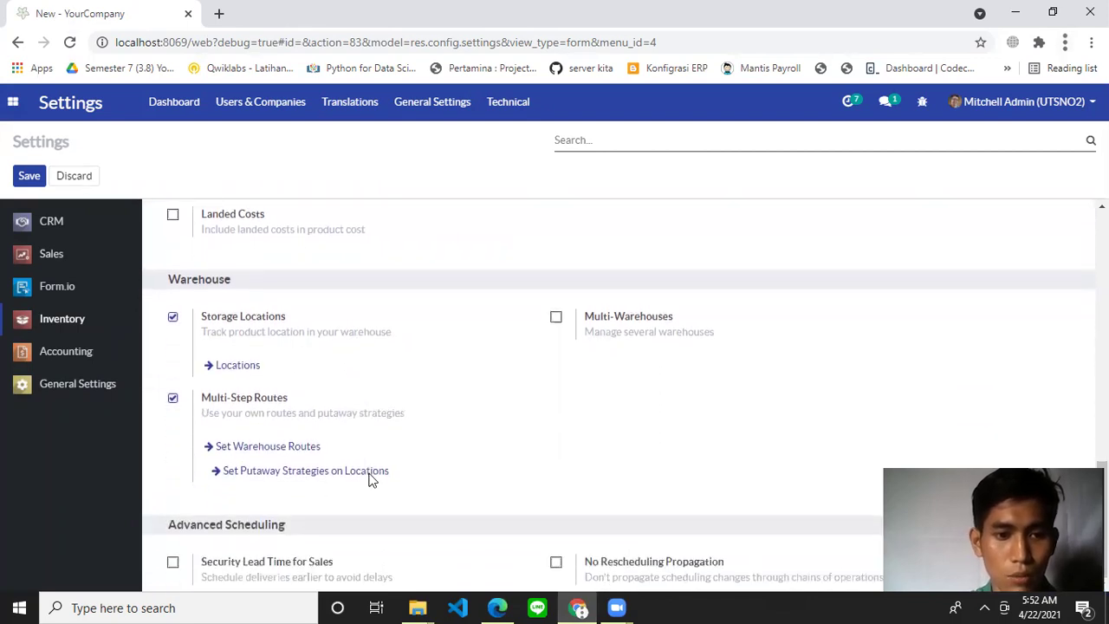
View the warehouses through the Multi-Step Routes setting, check the module page in Edge, and return to Chrome.
left_click(254, 448)
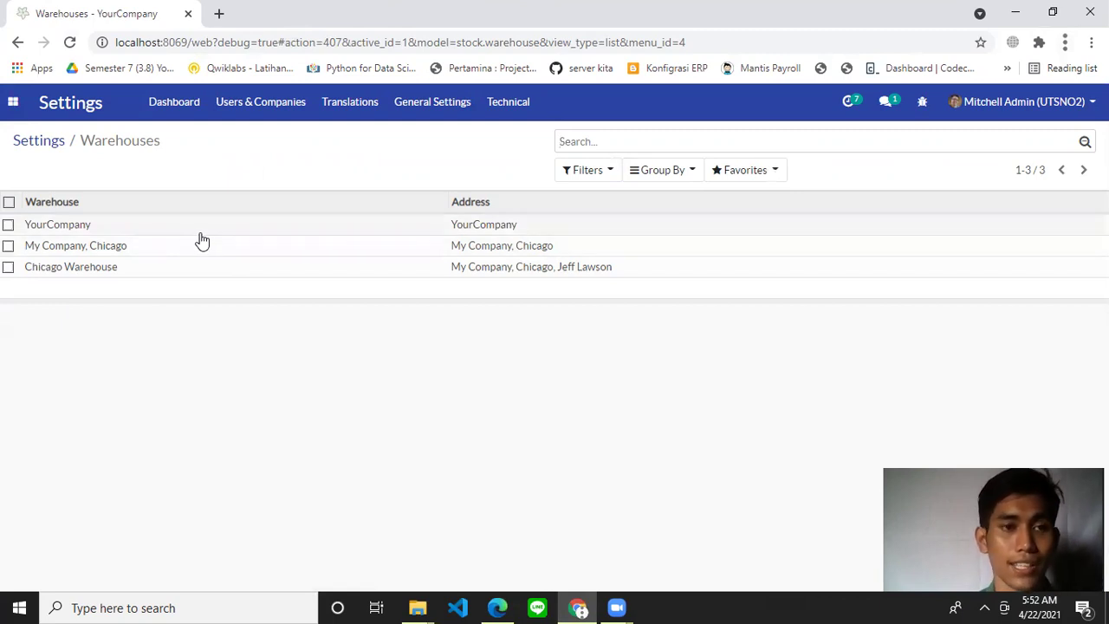
left_click(509, 606)
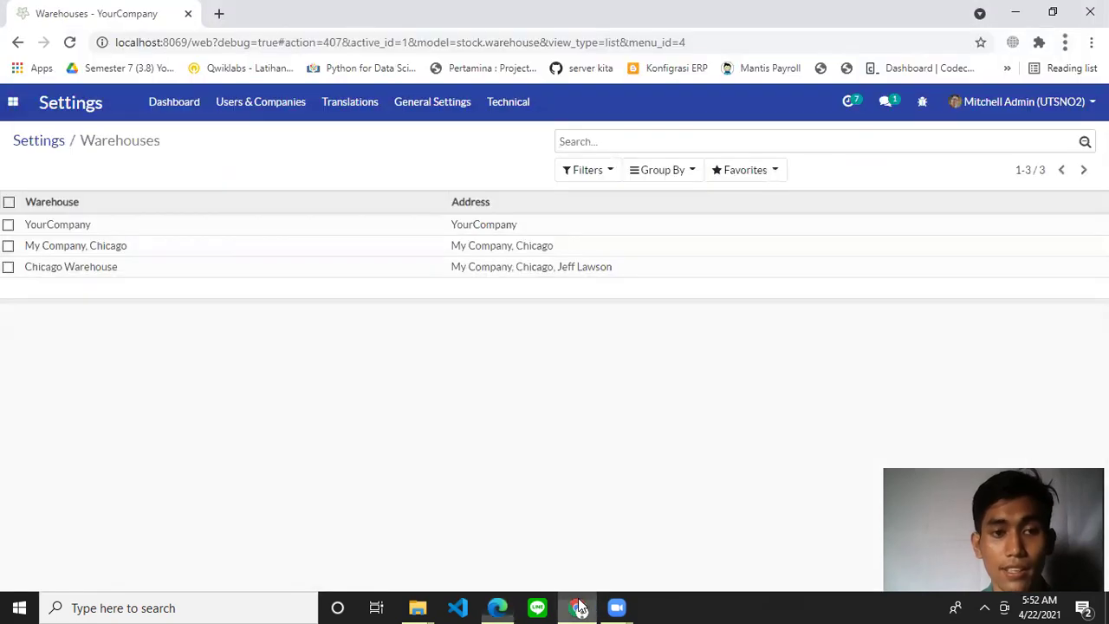
left_click(579, 606)
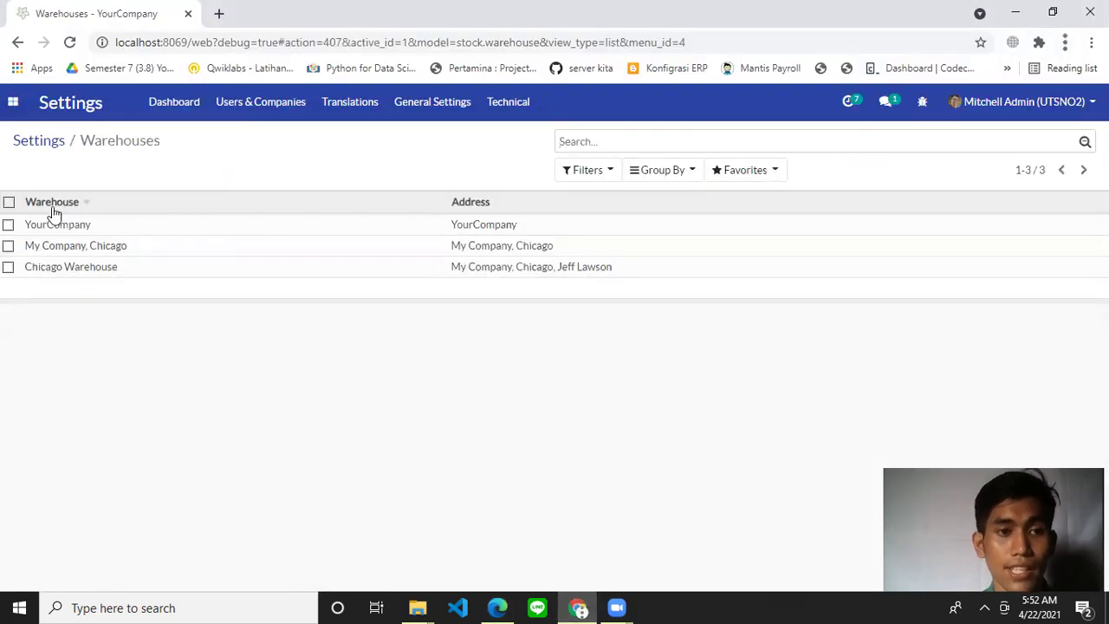
Enable Route on Sales Order Line in the administrator user's technical settings and save the user record.
left_click(229, 117)
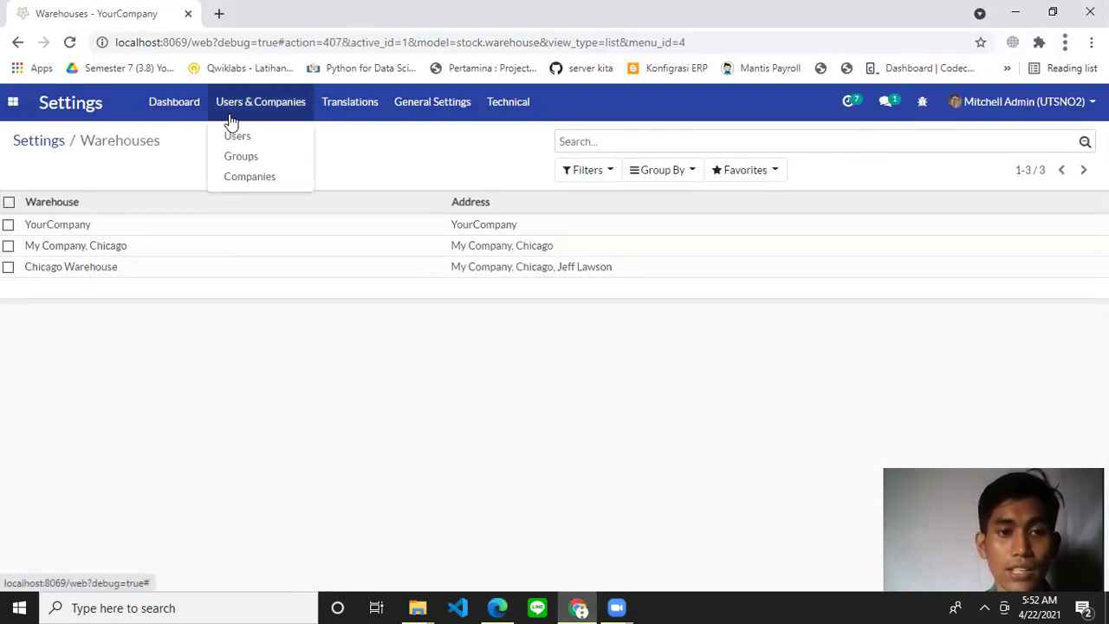
left_click(252, 144)
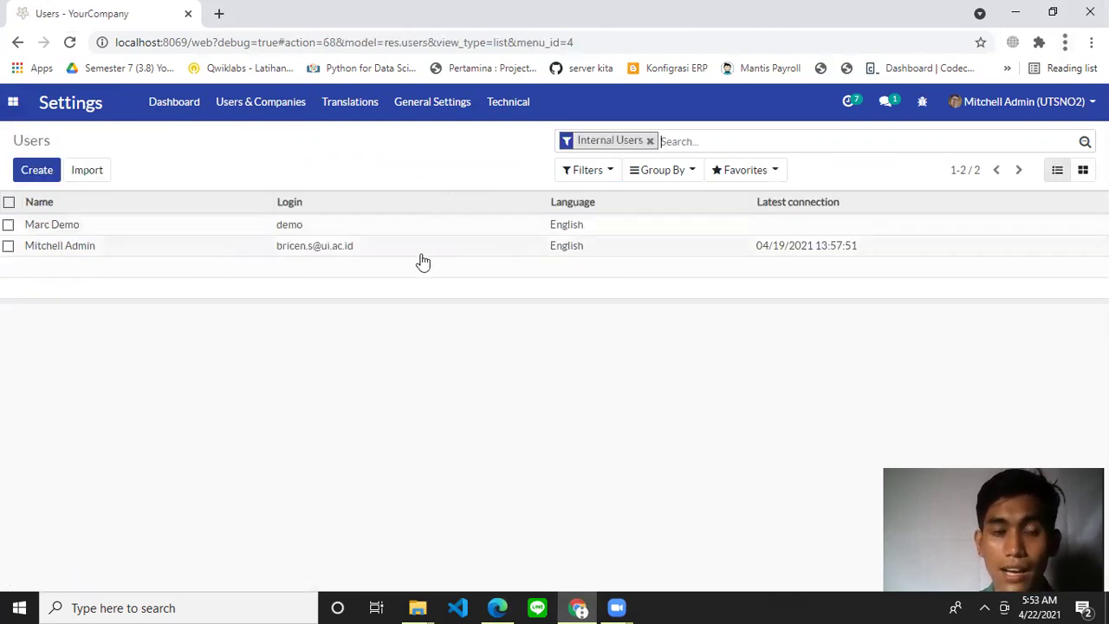
left_click(80, 248)
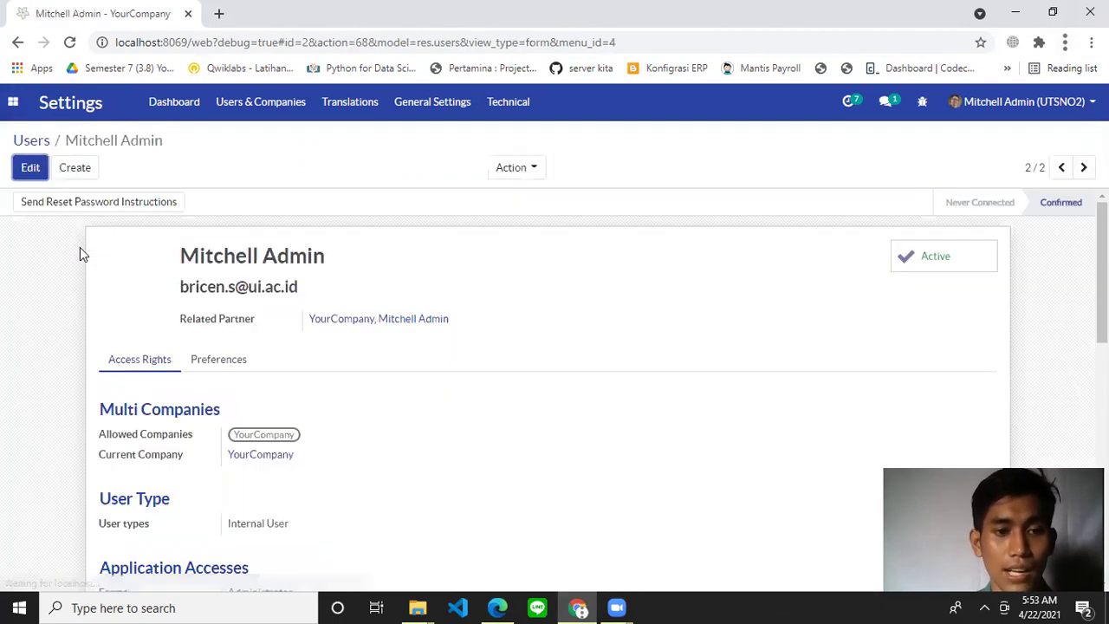
scroll(373, 471, "down", 2)
scroll(373, 471, "down", 3)
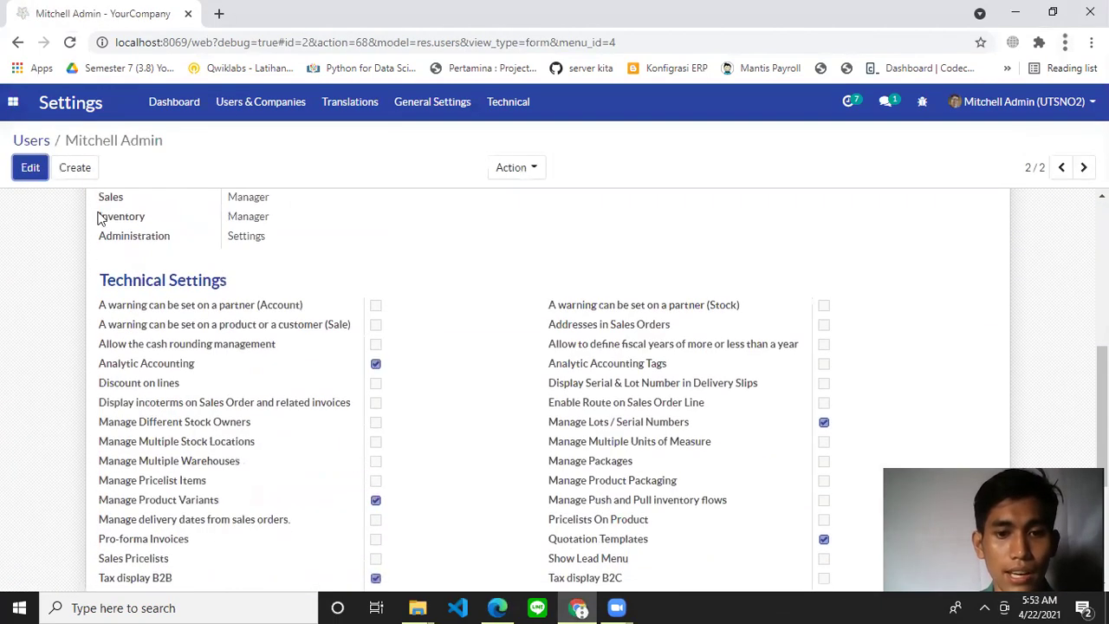
left_click(30, 170)
scroll(363, 377, "down", 4)
scroll(364, 376, "down", 3)
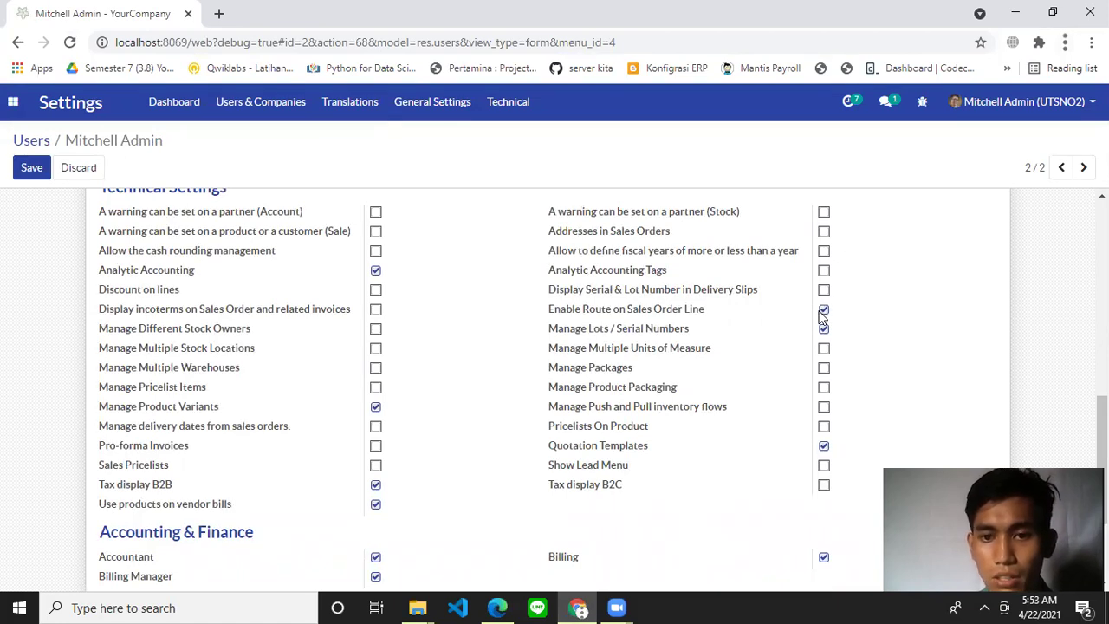
left_click(32, 169)
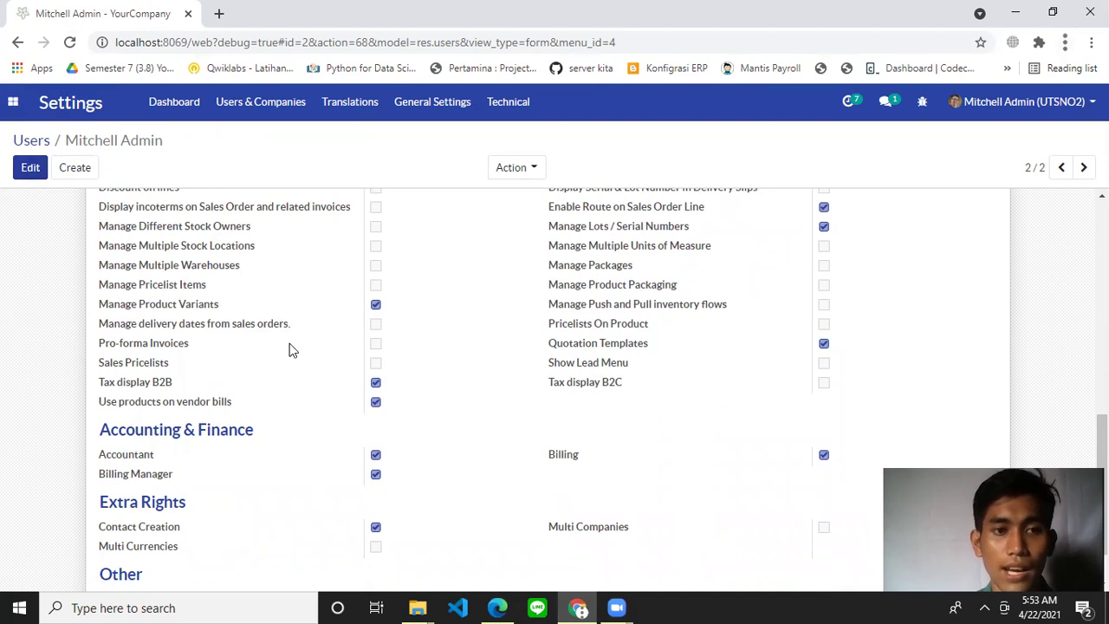
scroll(290, 348, "up", 8)
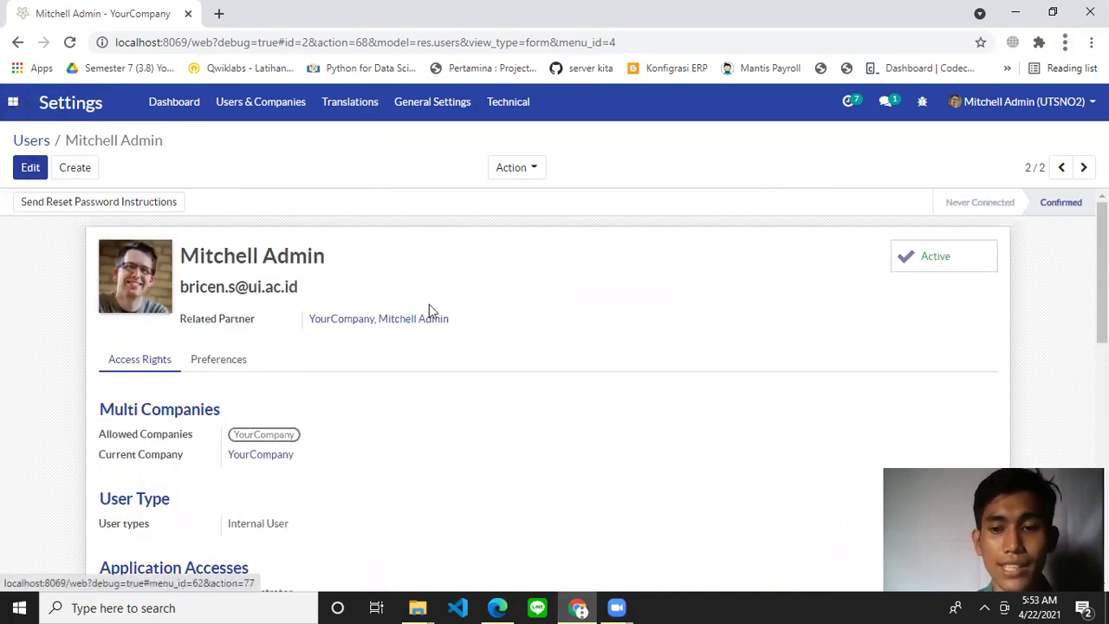
scroll(232, 276, "down", 1)
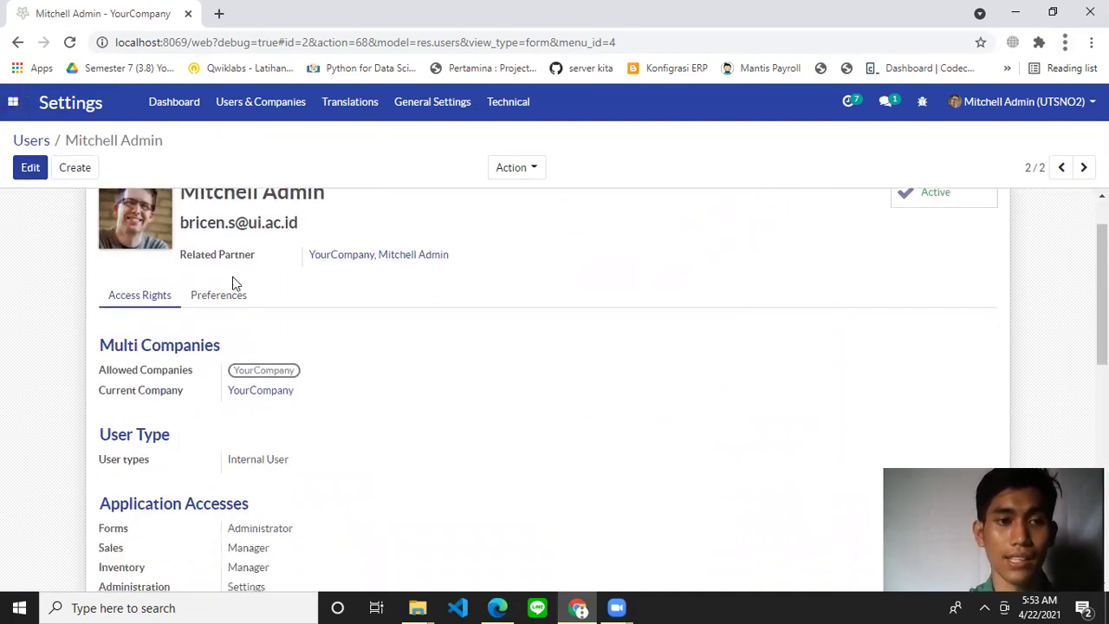
Start a new quotation in Sales and set its route to Make To Order.
left_click(21, 112)
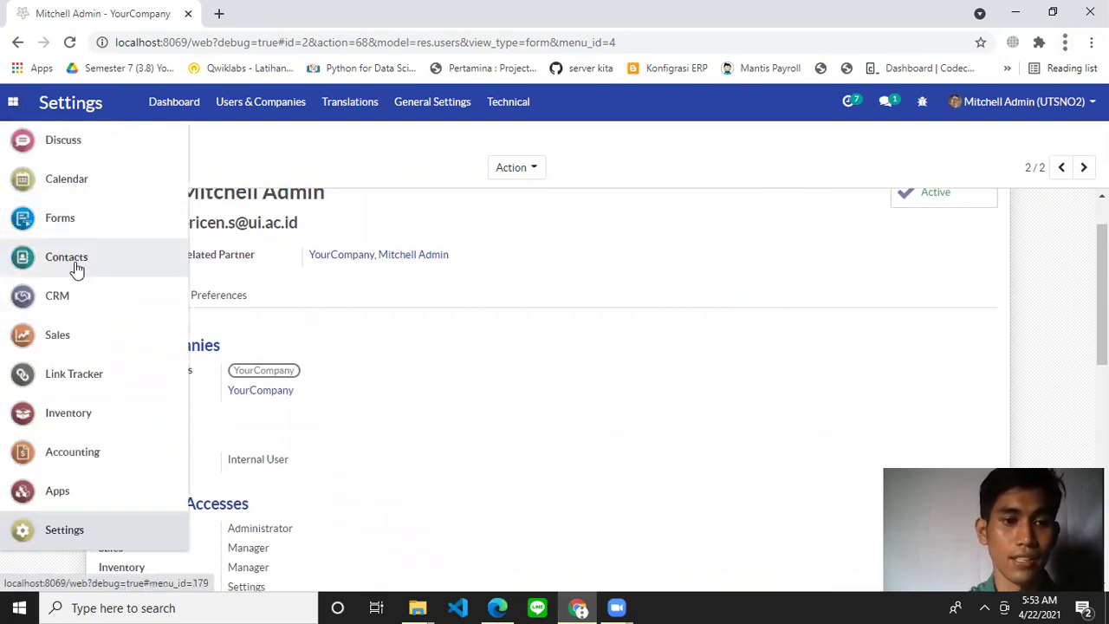
left_click(76, 336)
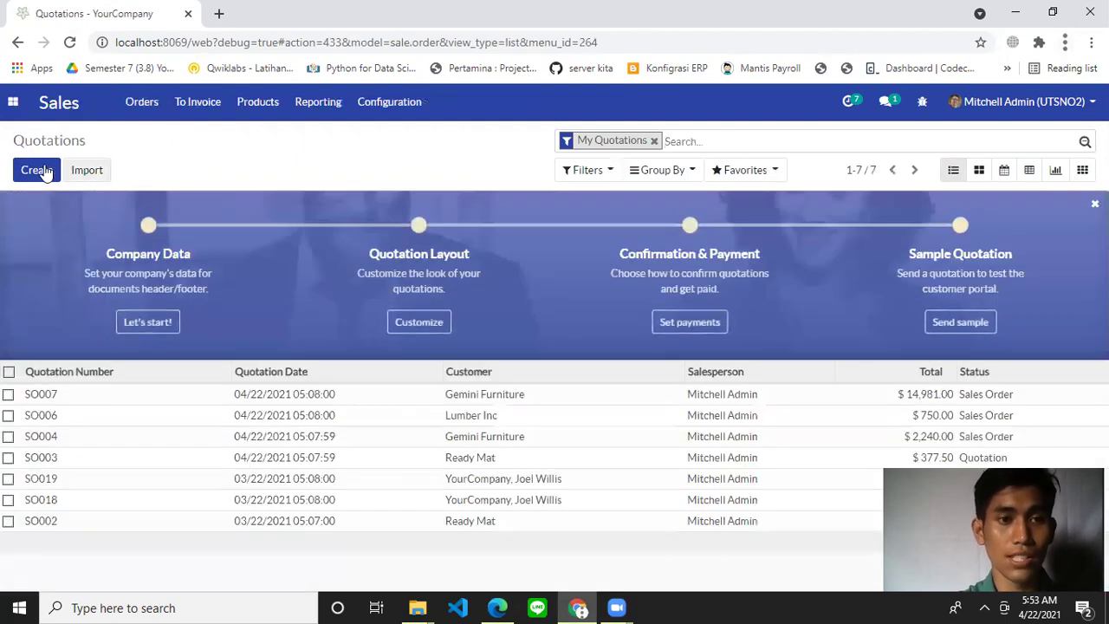
left_click(38, 170)
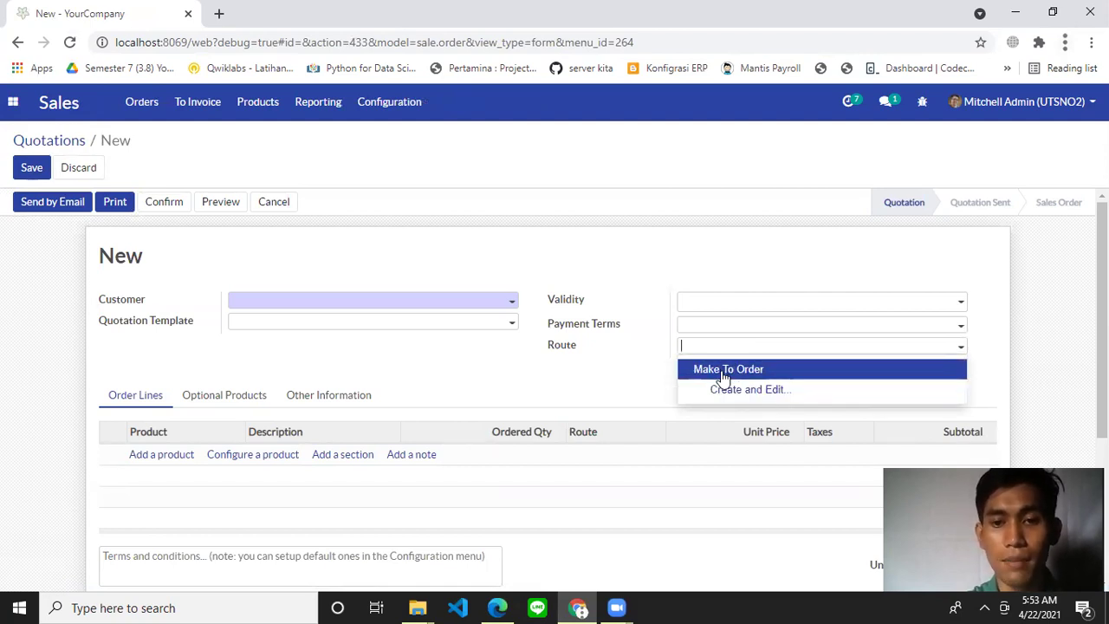
left_click(722, 378)
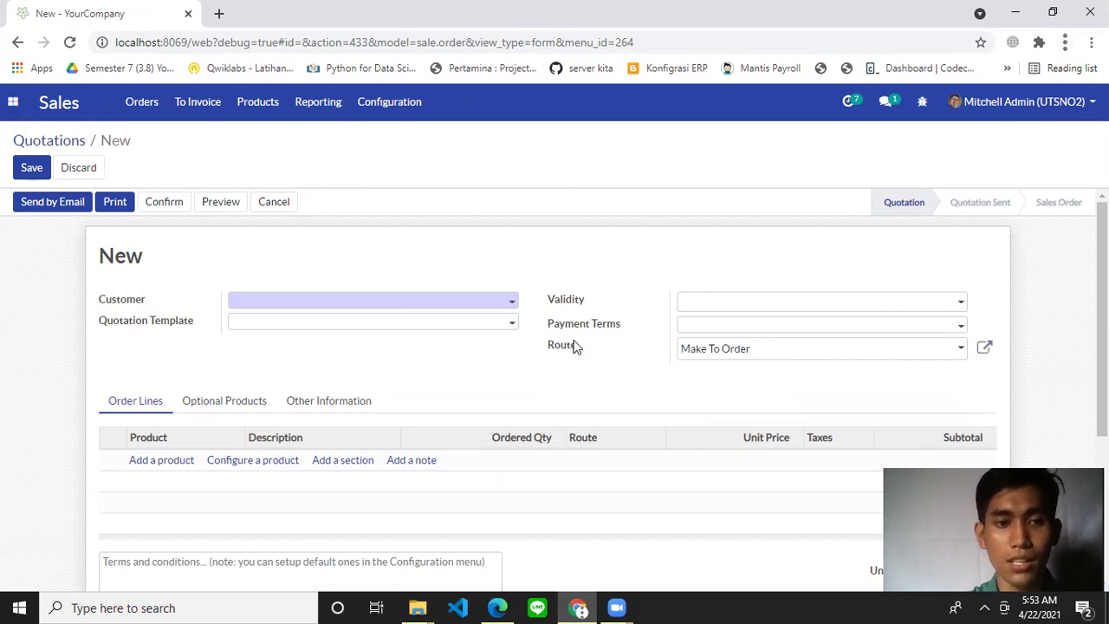
Open the creation form for a new route from the quotation, review its applicability and rules sections, and close it.
left_click(720, 349)
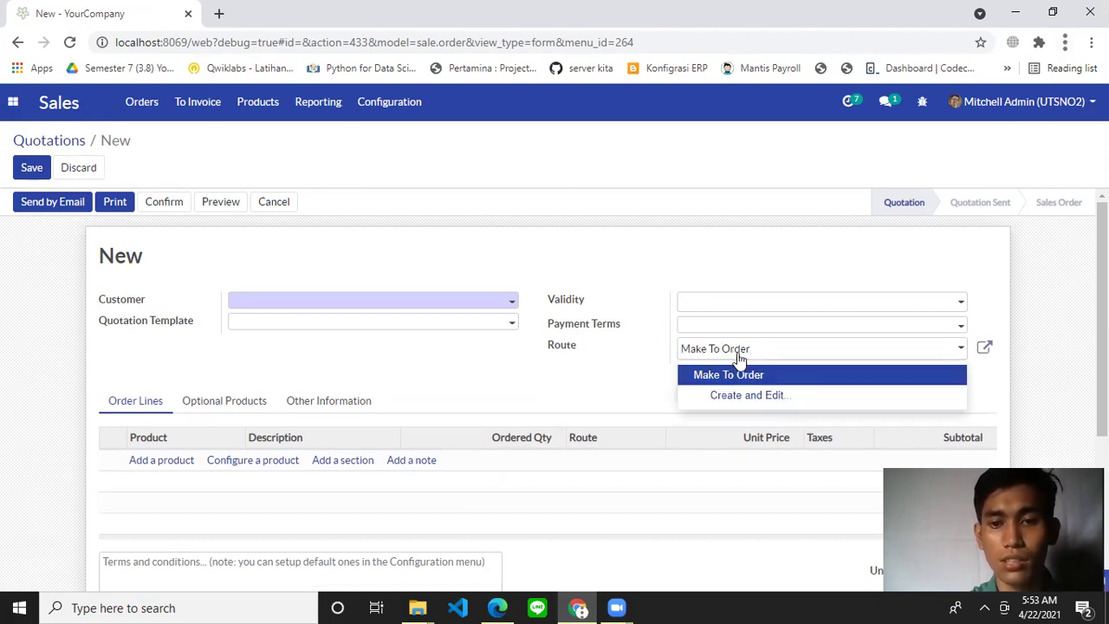
left_click(768, 398)
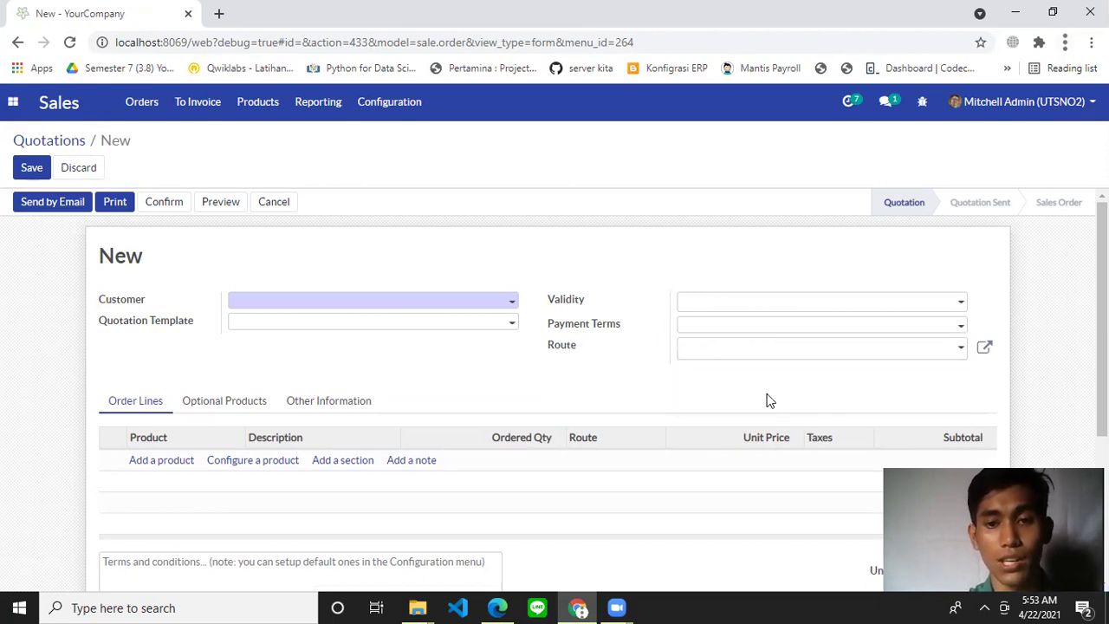
scroll(383, 310, "down", 2)
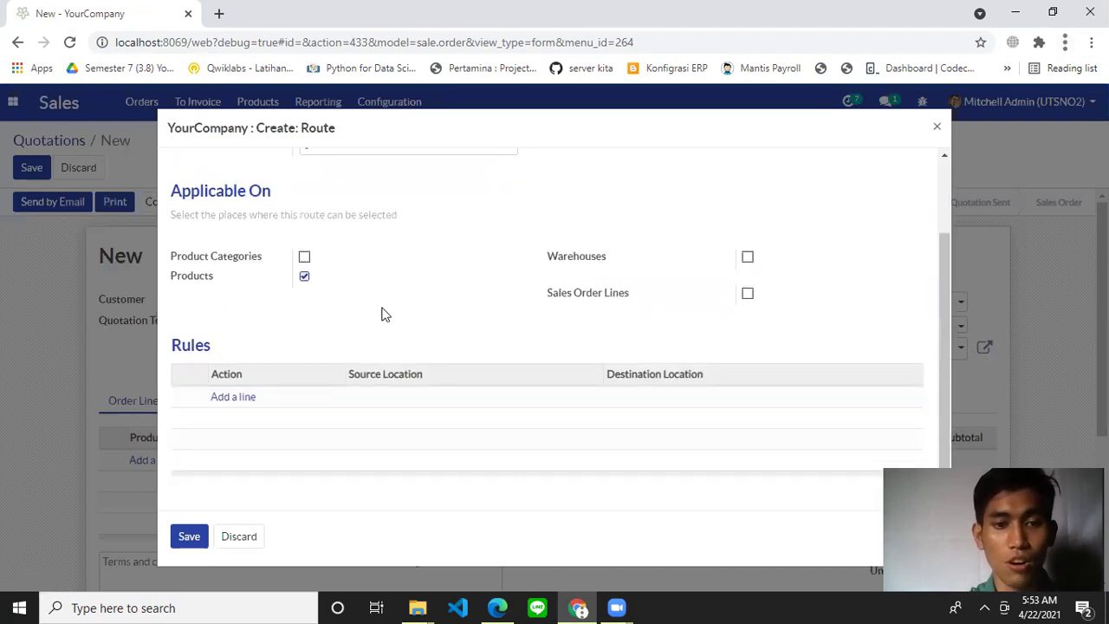
scroll(383, 313, "up", 2)
scroll(230, 474, "down", 2)
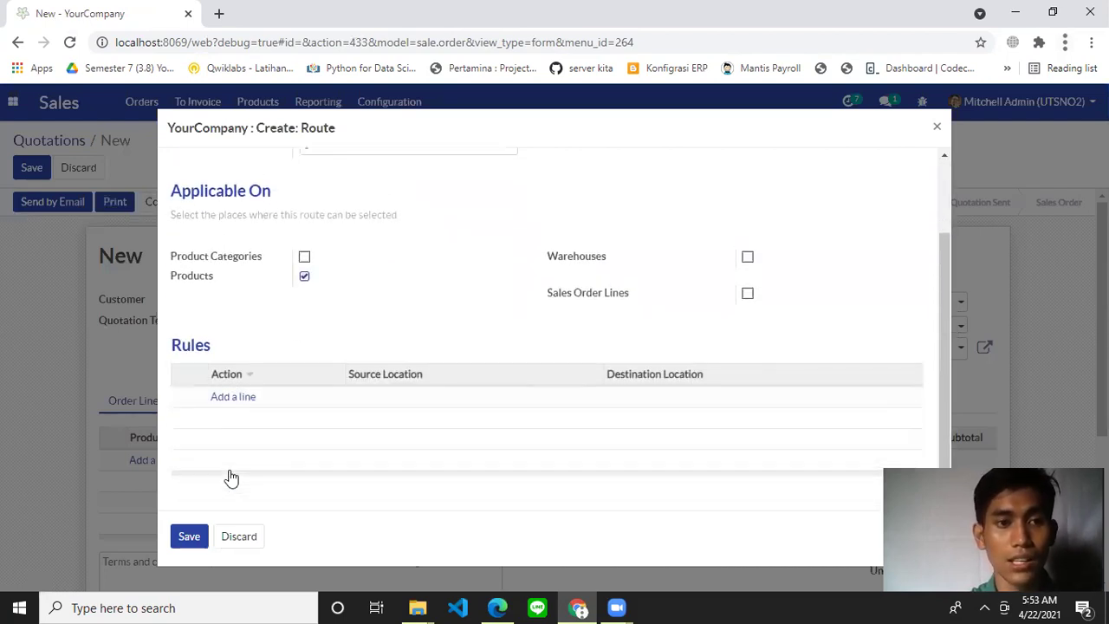
scroll(450, 381, "up", 2)
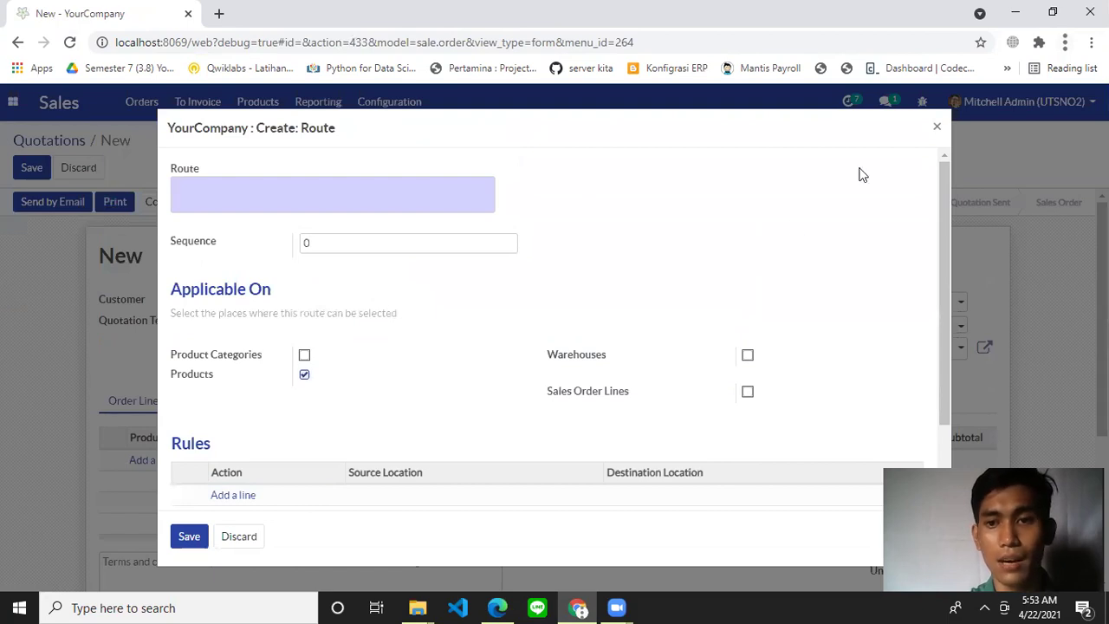
left_click(935, 130)
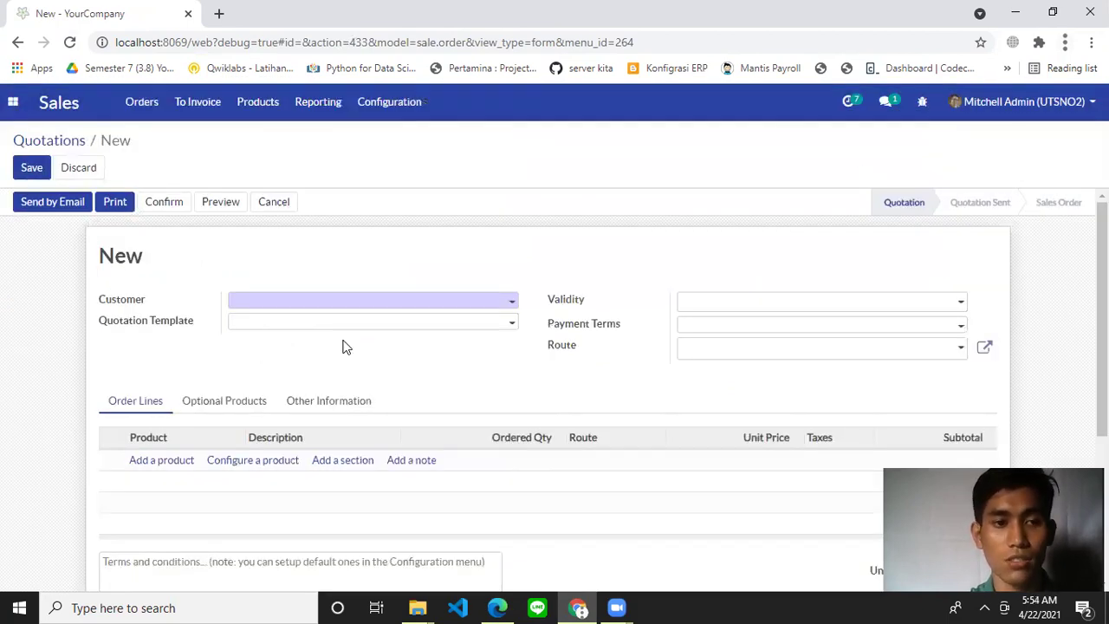
Leave the quotation without saving and open the routes of the YourCompany warehouse in Inventory.
left_click(13, 103)
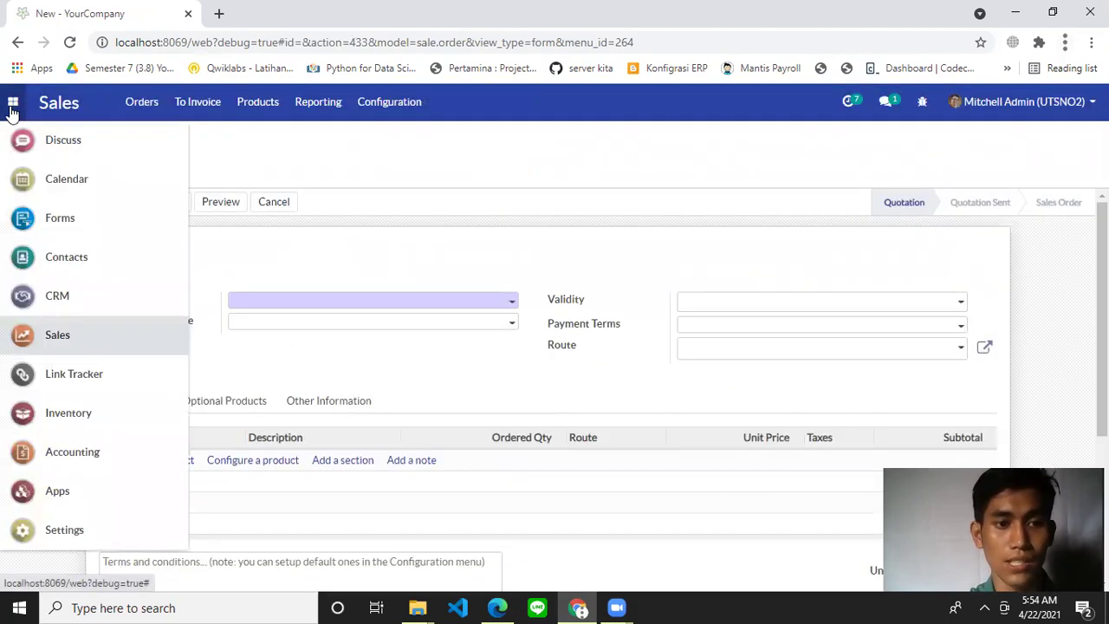
left_click(109, 449)
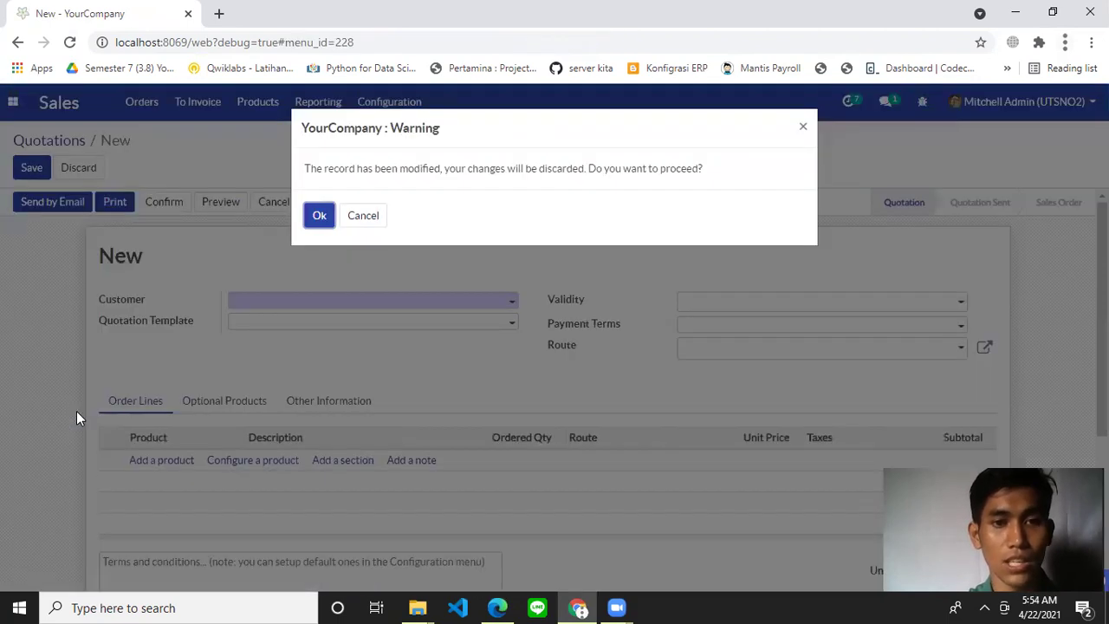
left_click(319, 217)
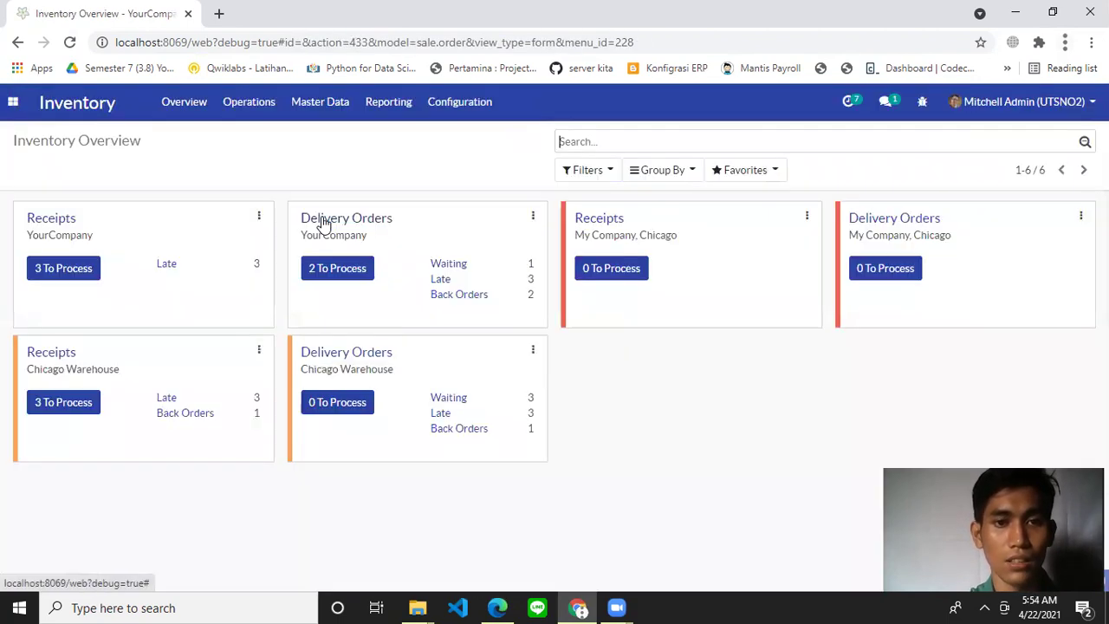
left_click(465, 110)
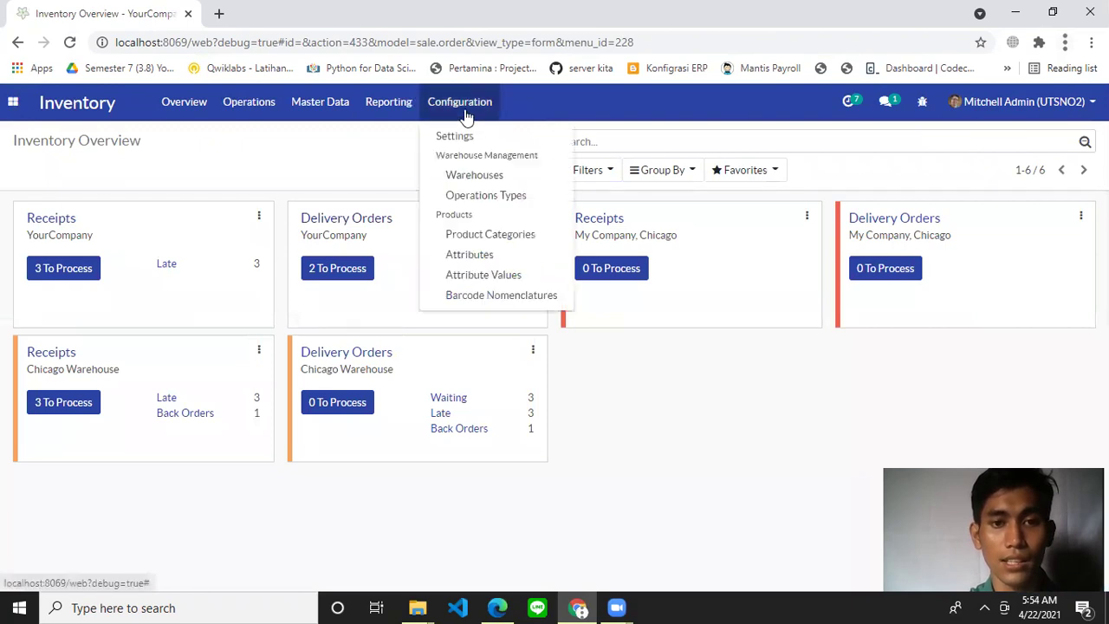
left_click(488, 177)
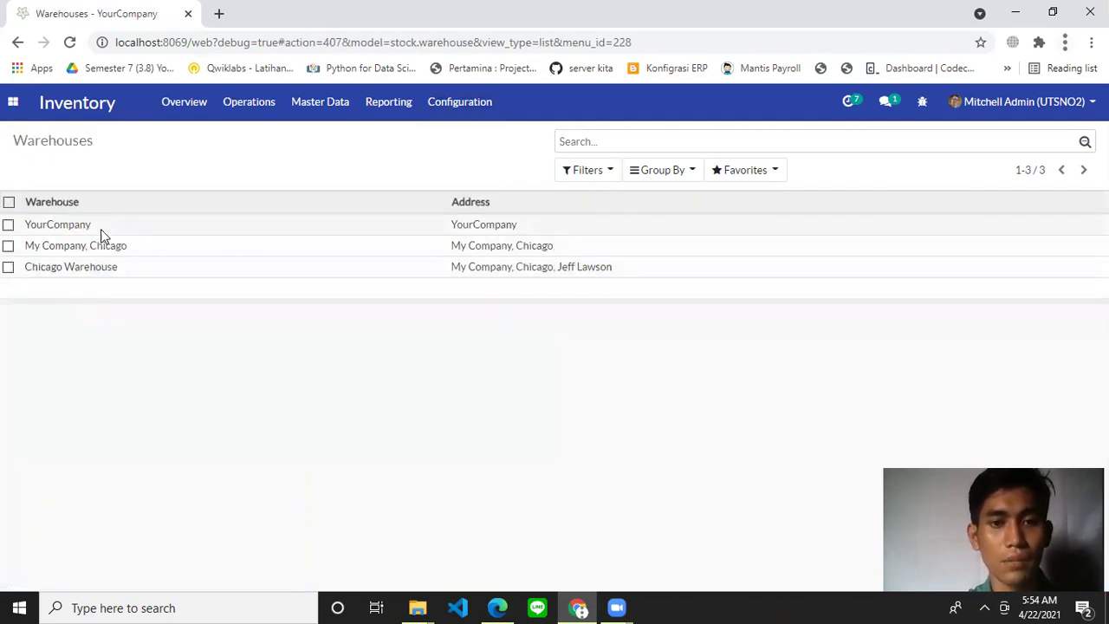
left_click(101, 231)
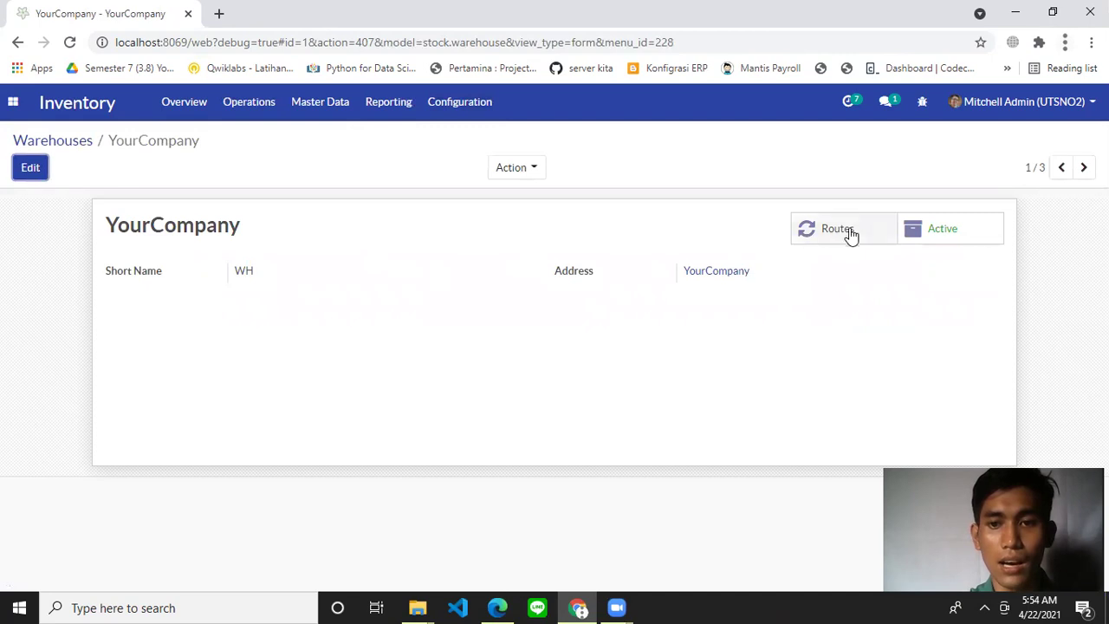
left_click(851, 232)
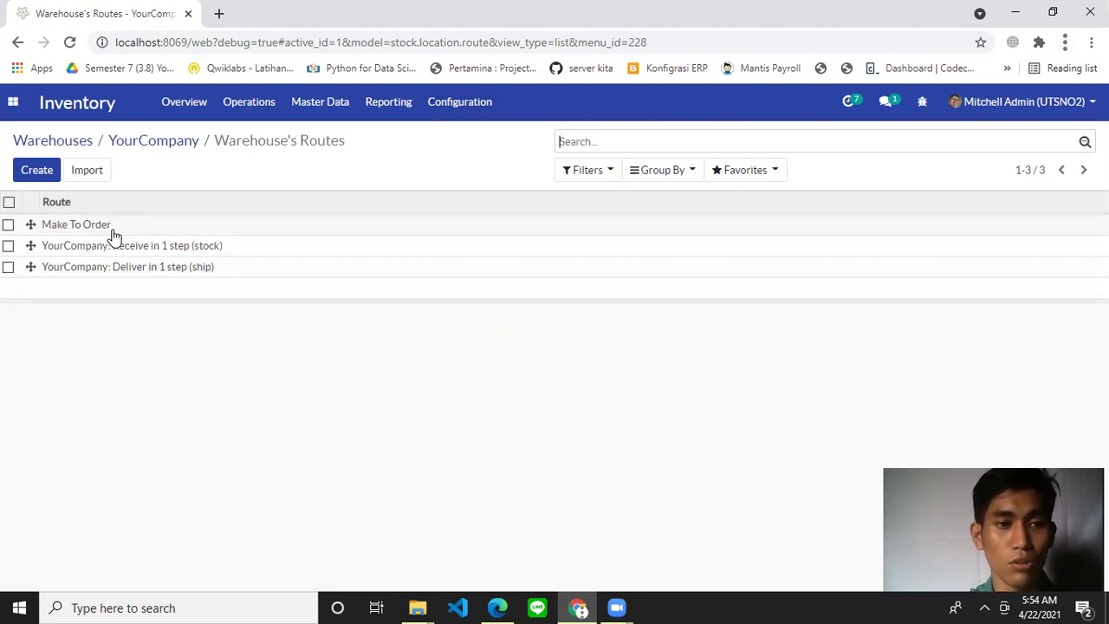
Start a new route for the YourCompany warehouse, naming it Manufacture and setting its sequence to 3.
left_click(38, 172)
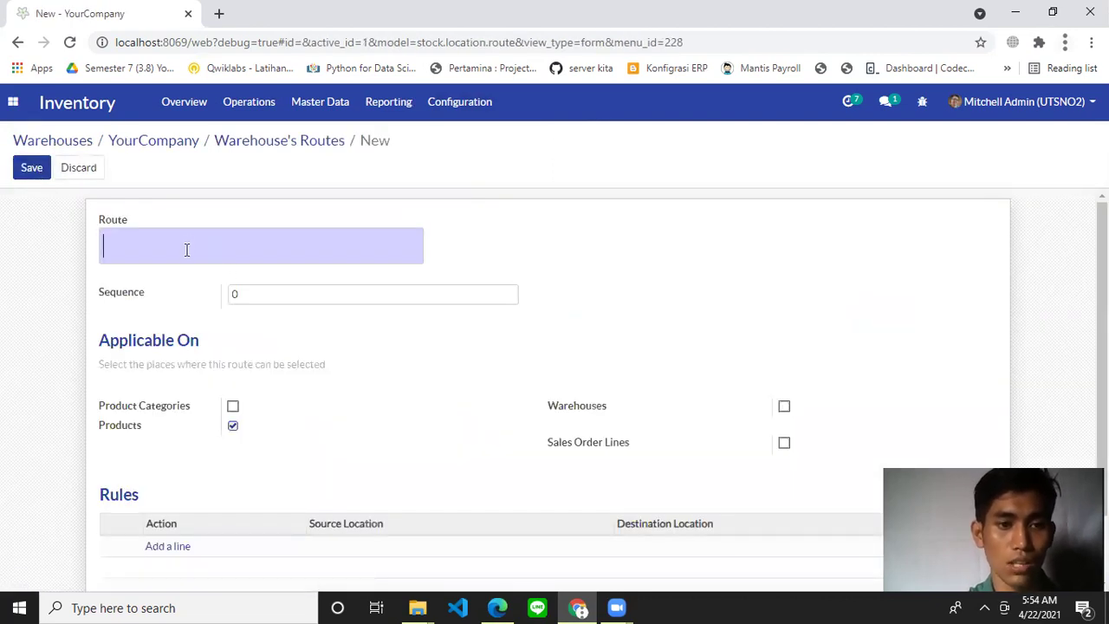
type("Manufactr")
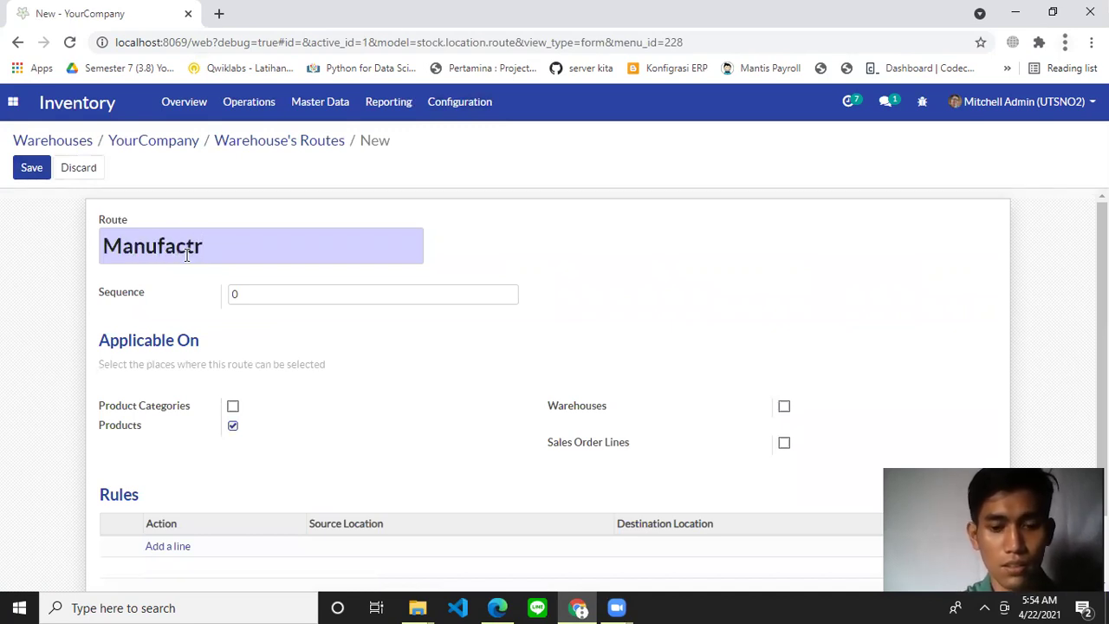
key("BackSpace")
type("ure")
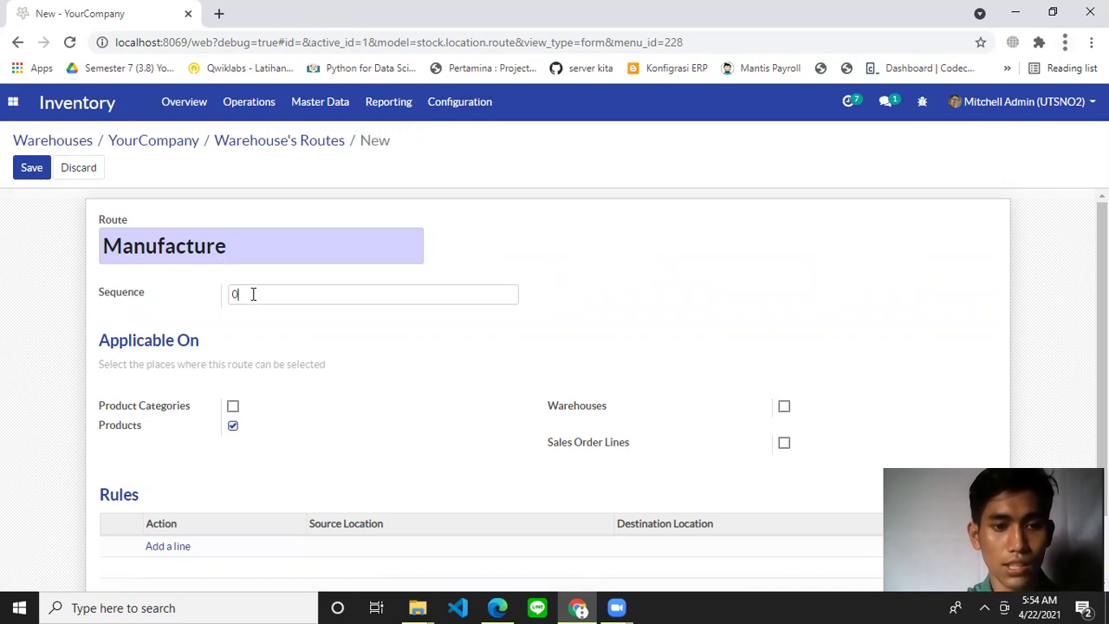
scroll(251, 299, "down", 2)
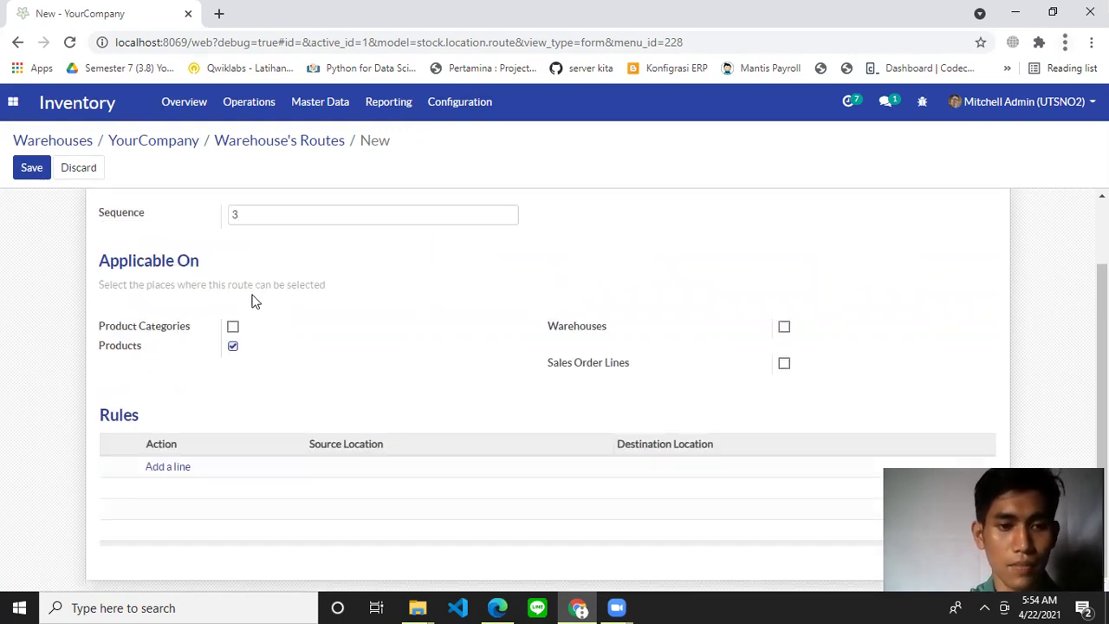
Add a rule to the Manufacture route and name the rule Manufacture.
left_click(169, 466)
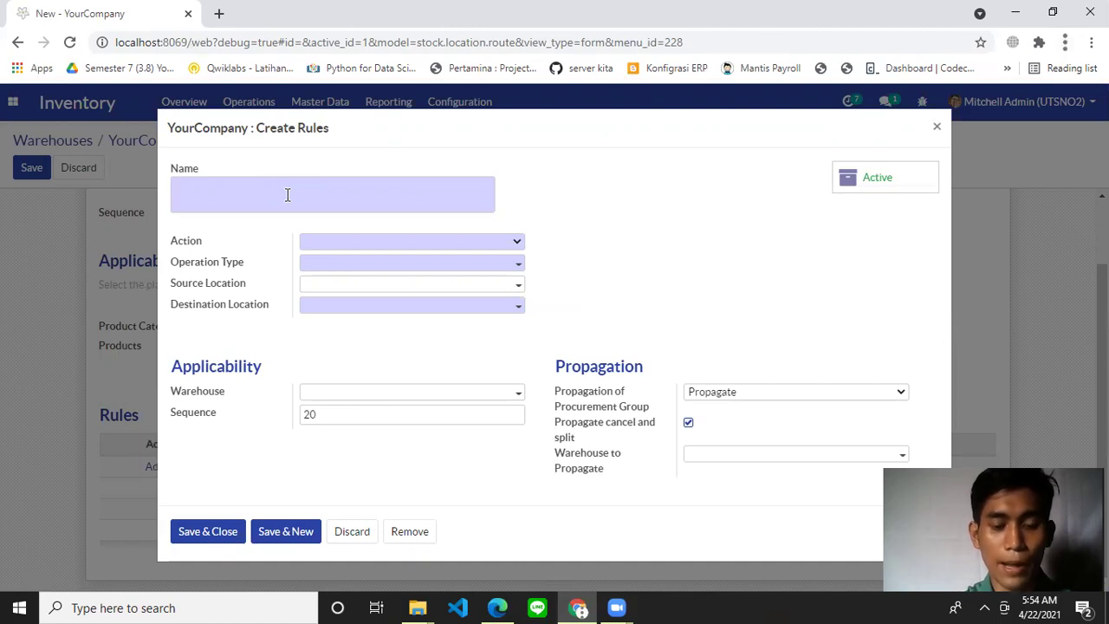
type("Pull from")
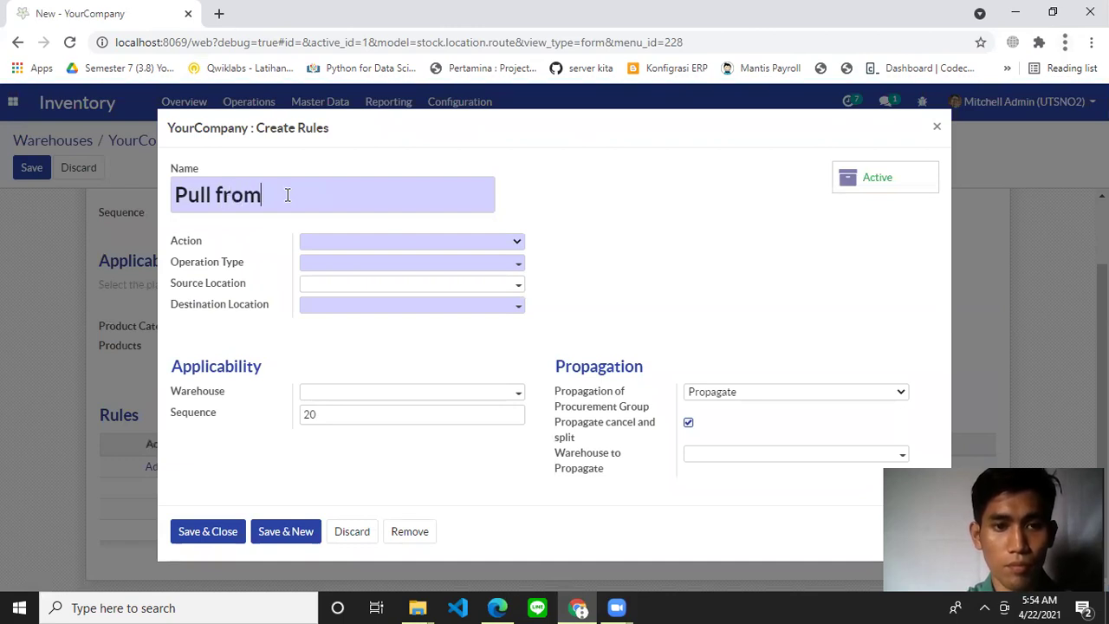
left_click(405, 240)
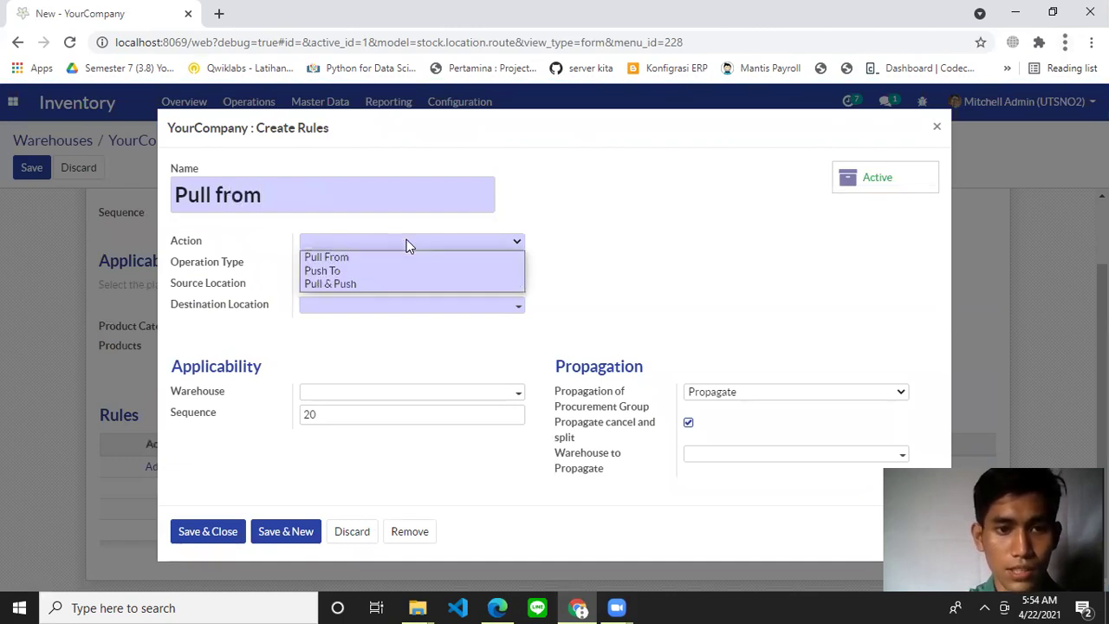
left_click(300, 190)
key("BackSpace")
key("BackSpace")
key("BackSpace")
key("BackSpace")
key("BackSpace")
key("BackSpace")
key("BackSpace")
key("BackSpace")
key("BackSpace")
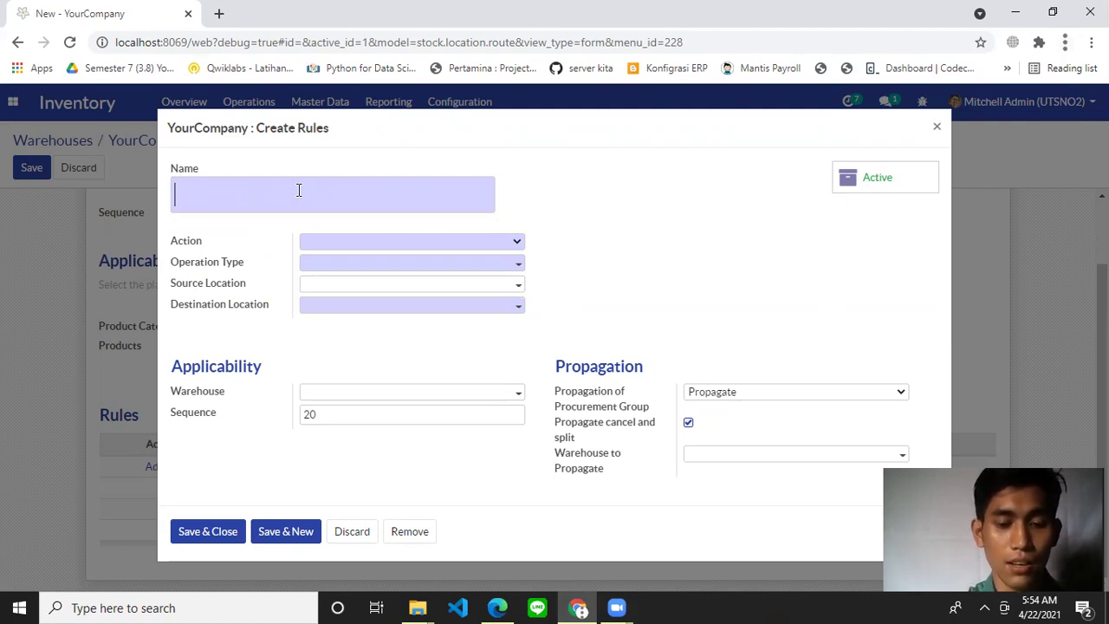
type("Manufac")
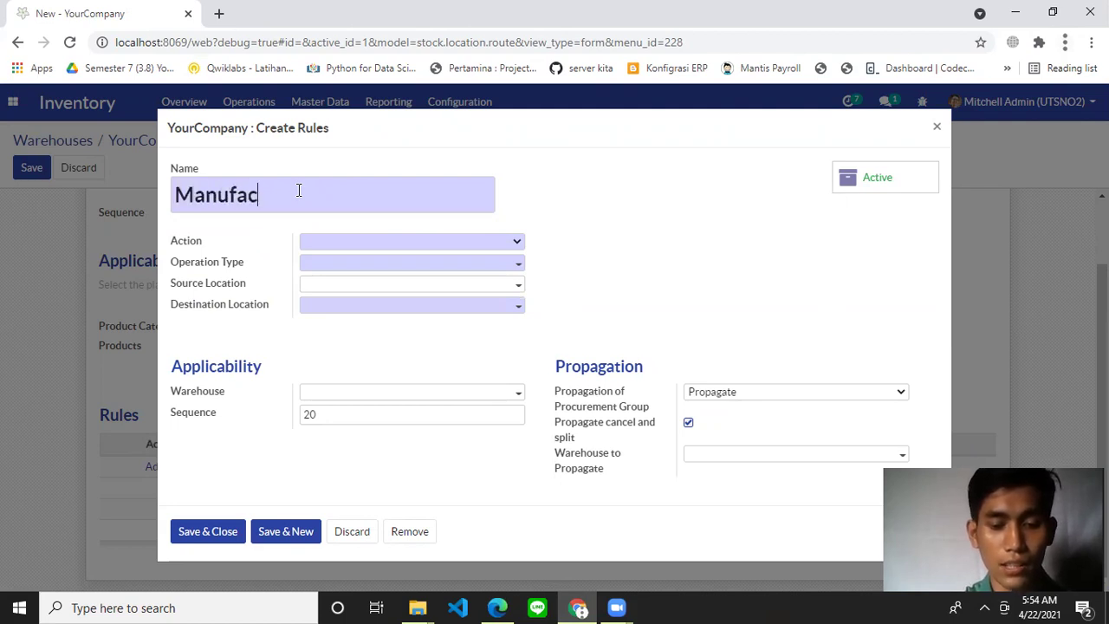
type("ture")
Set the rule's action to Pull From, operation type to YourCompany: Delivery Orders, and destination location to Partner Locations/Customers.
left_click(399, 241)
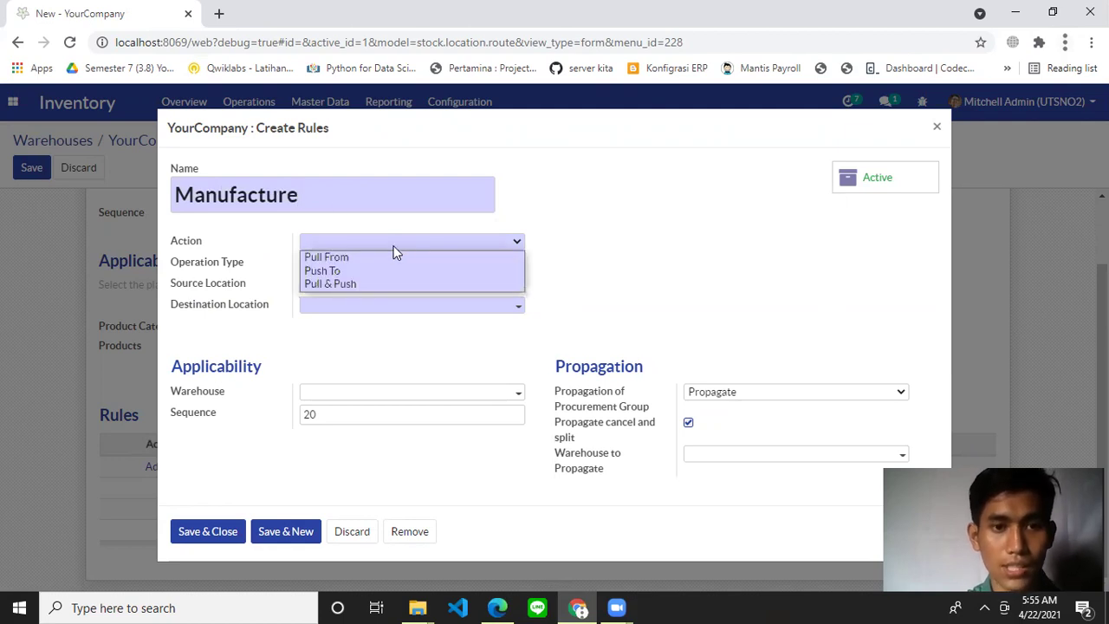
left_click(357, 263)
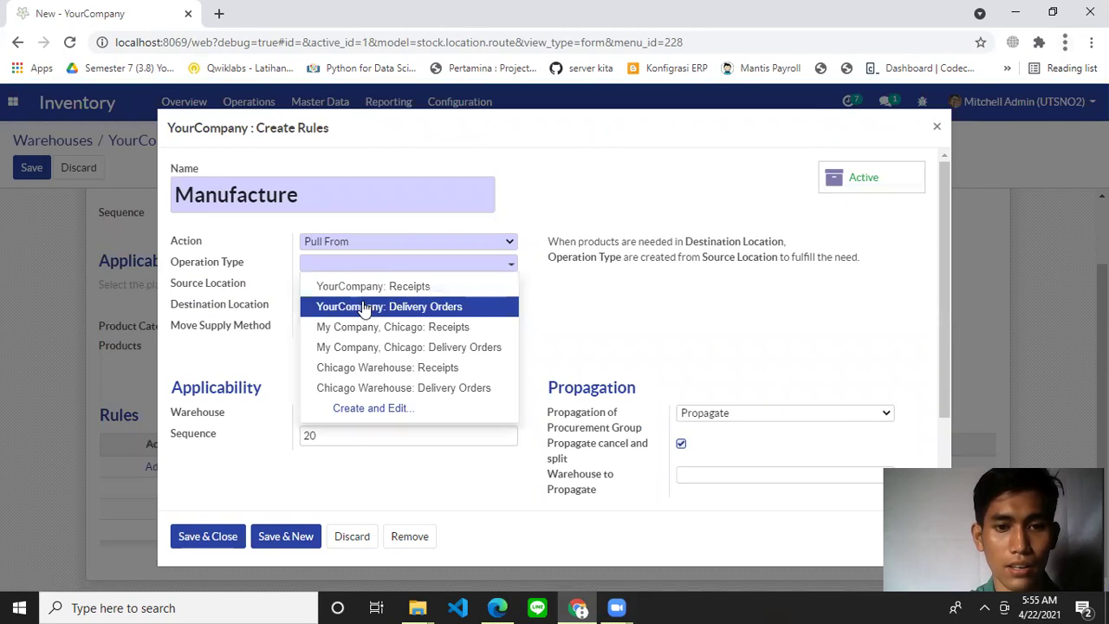
left_click(362, 307)
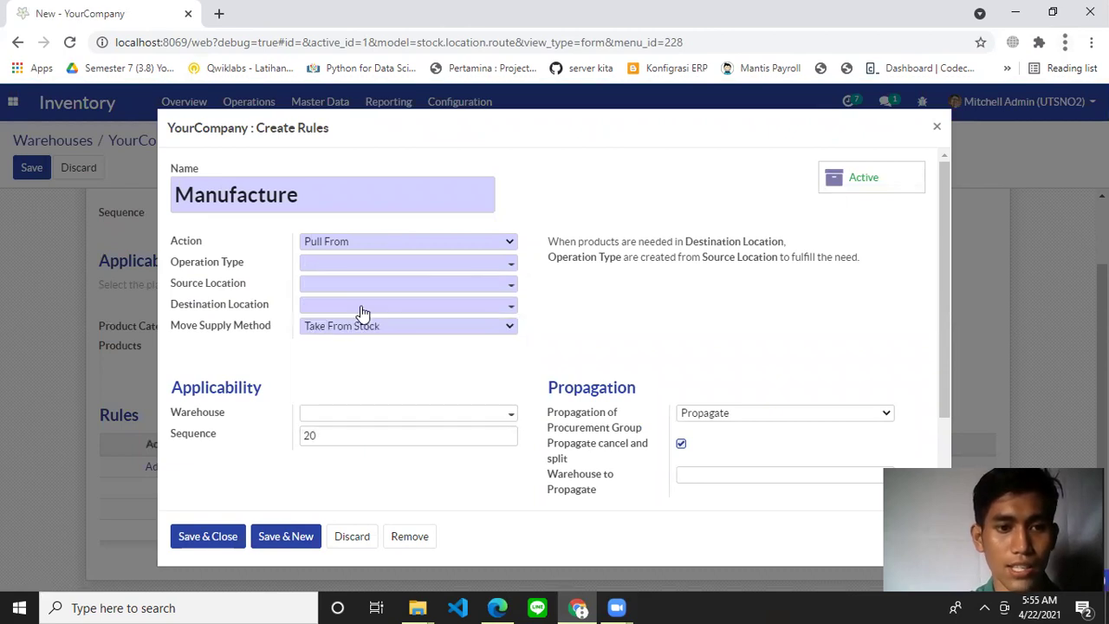
left_click(357, 319)
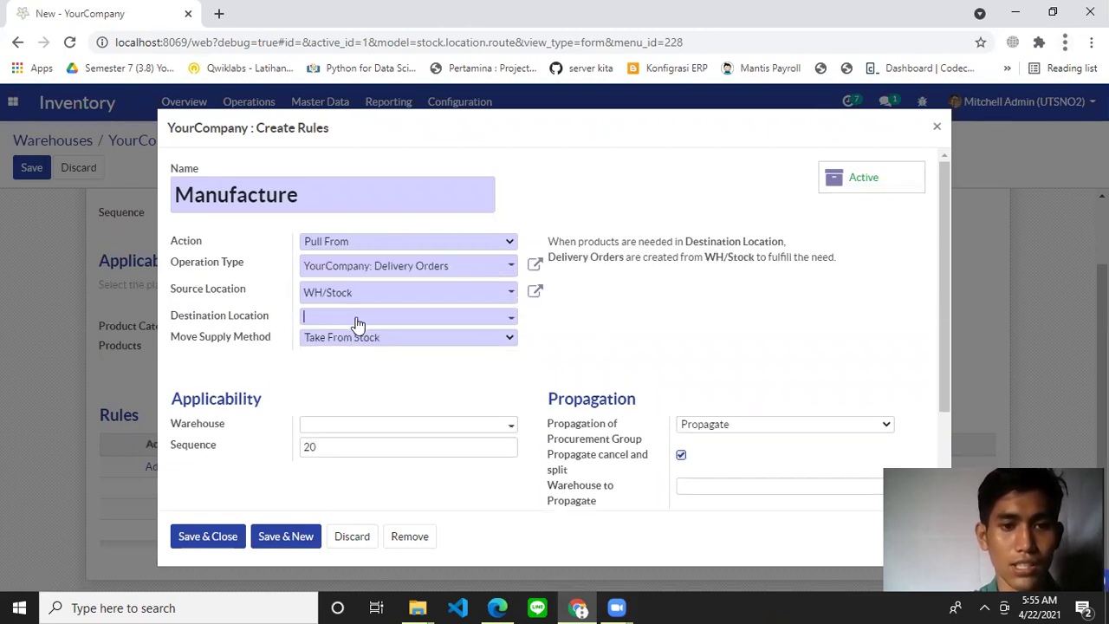
left_click(357, 360)
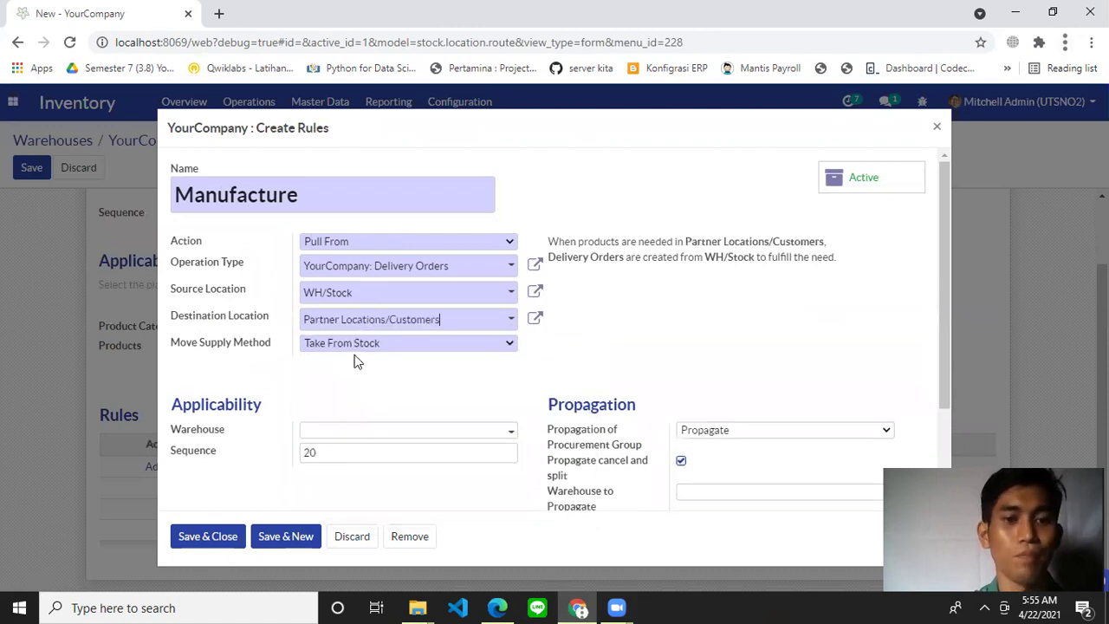
Make the rule applicable to the YourCompany warehouse and save it into the route.
scroll(398, 416, "down", 1)
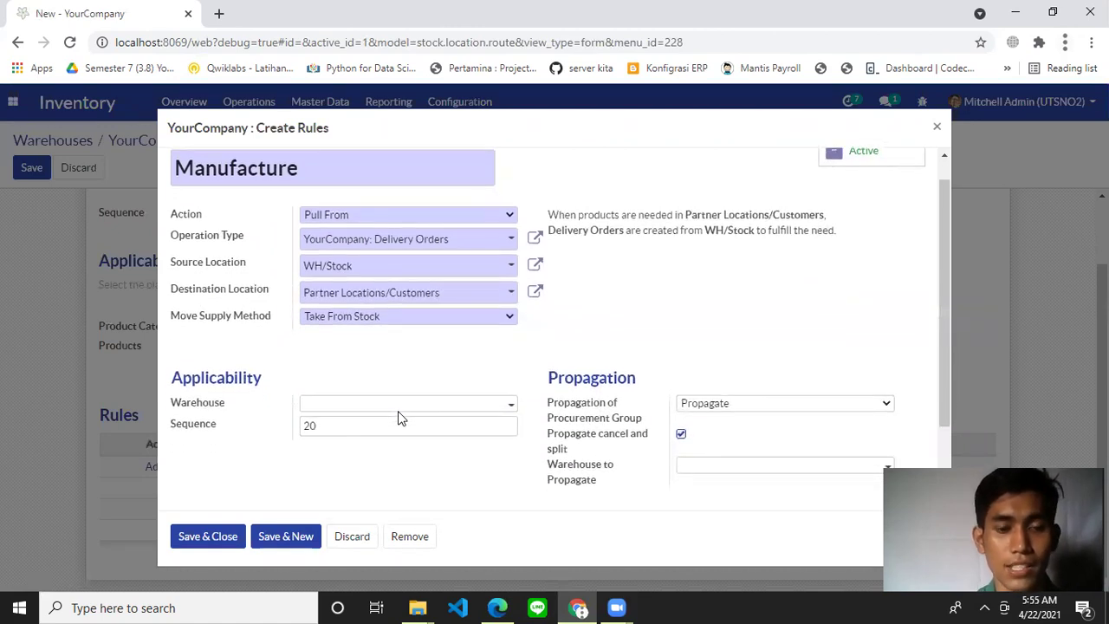
scroll(399, 418, "down", 1)
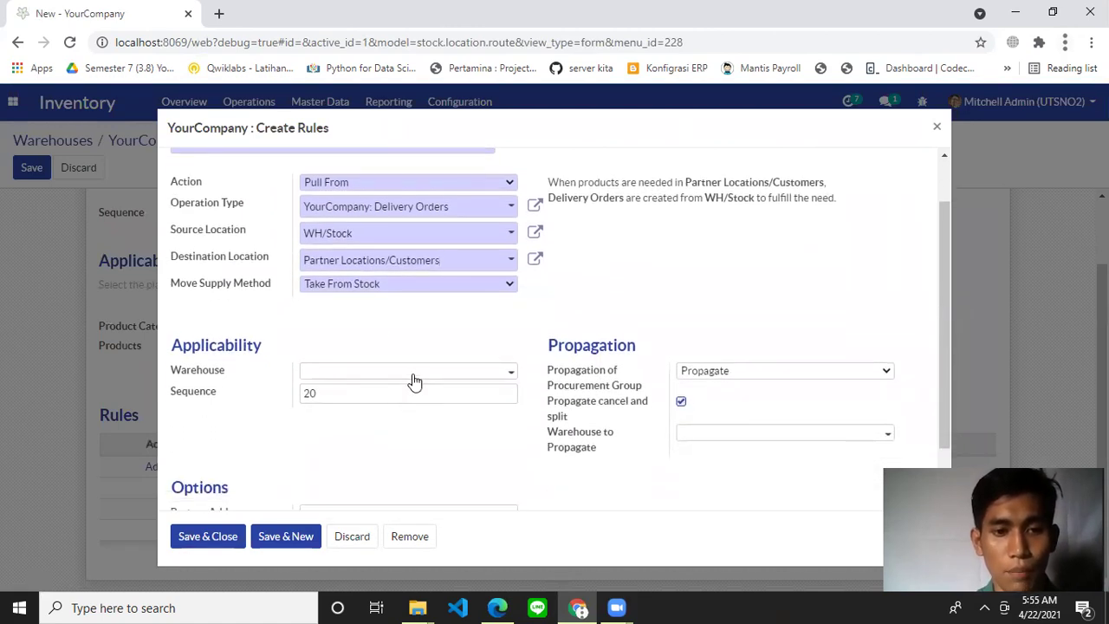
left_click(413, 379)
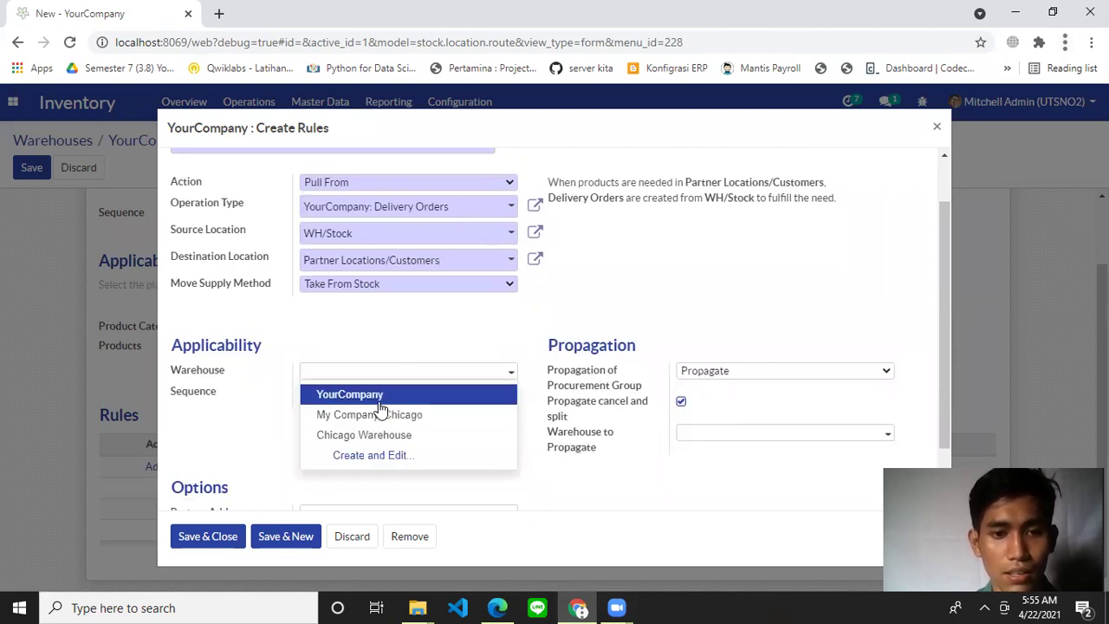
left_click(379, 399)
scroll(448, 447, "down", 2)
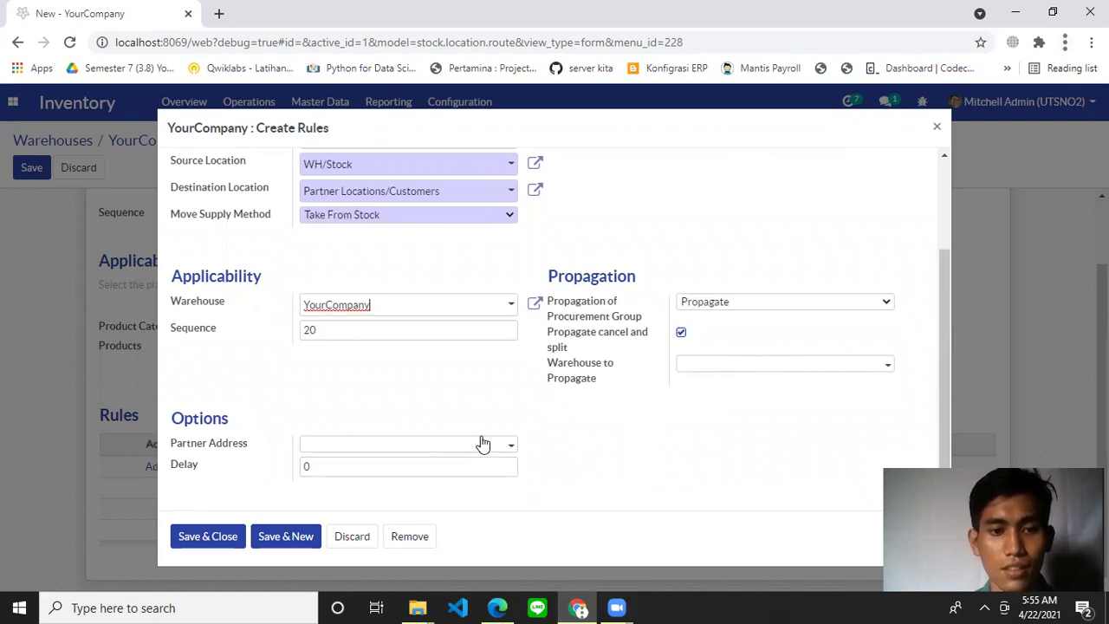
left_click(208, 536)
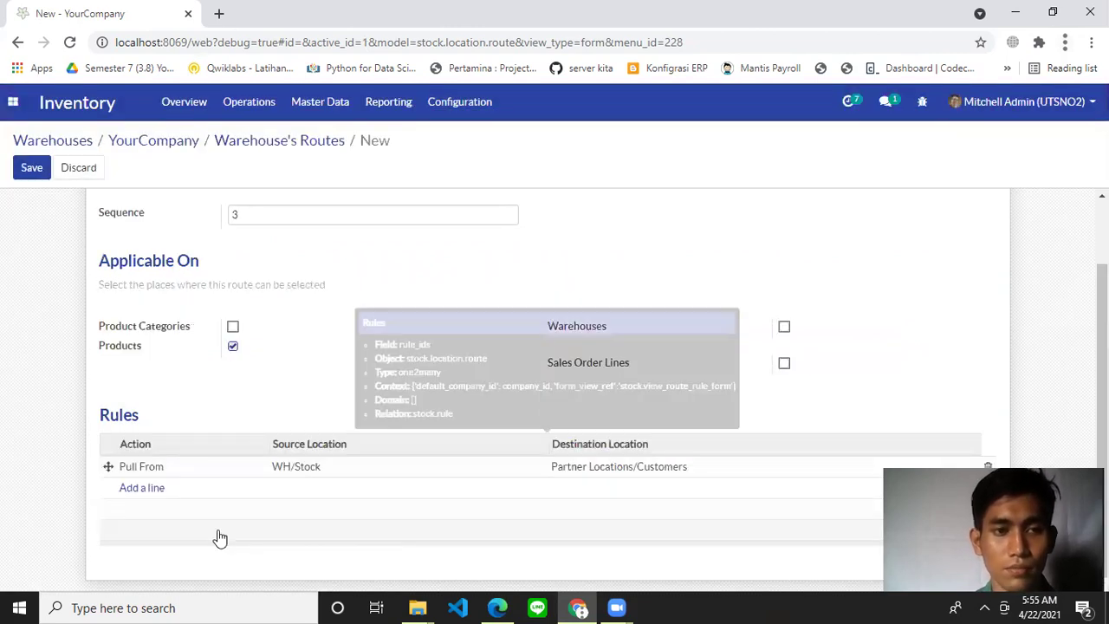
Discard the unsaved Manufacture route and return to the list of the warehouse's routes.
scroll(220, 538, "up", 1)
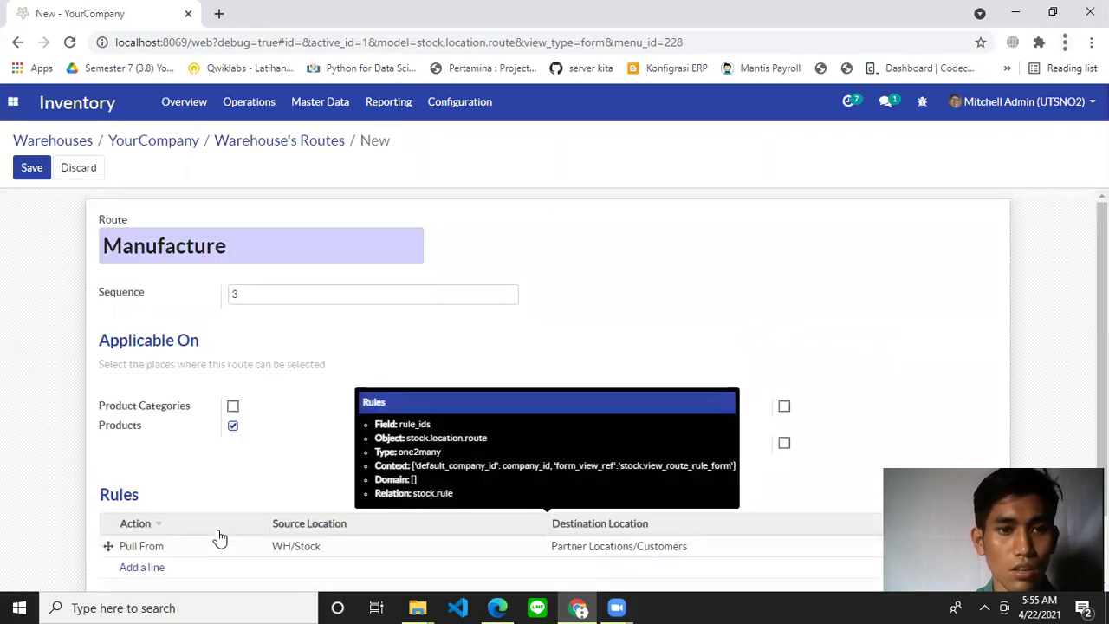
left_click(261, 142)
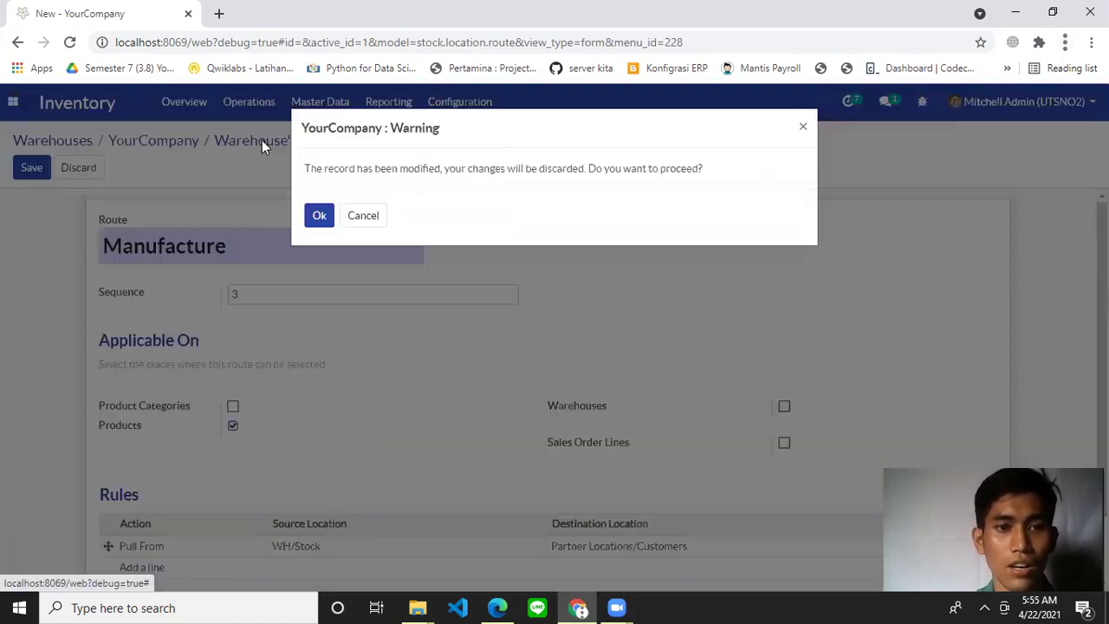
left_click(319, 214)
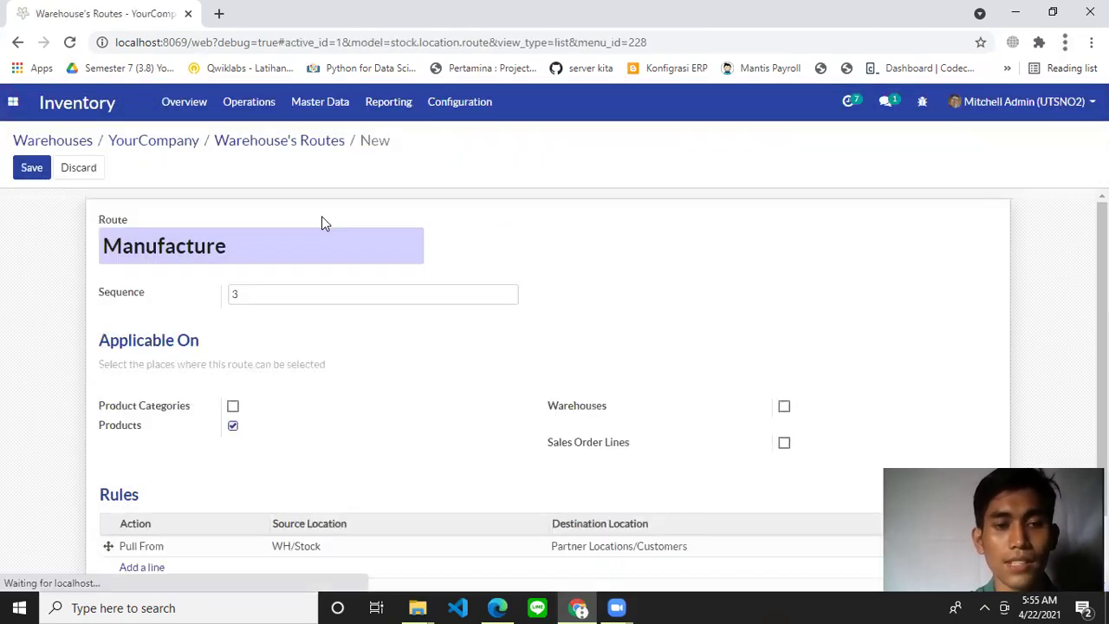